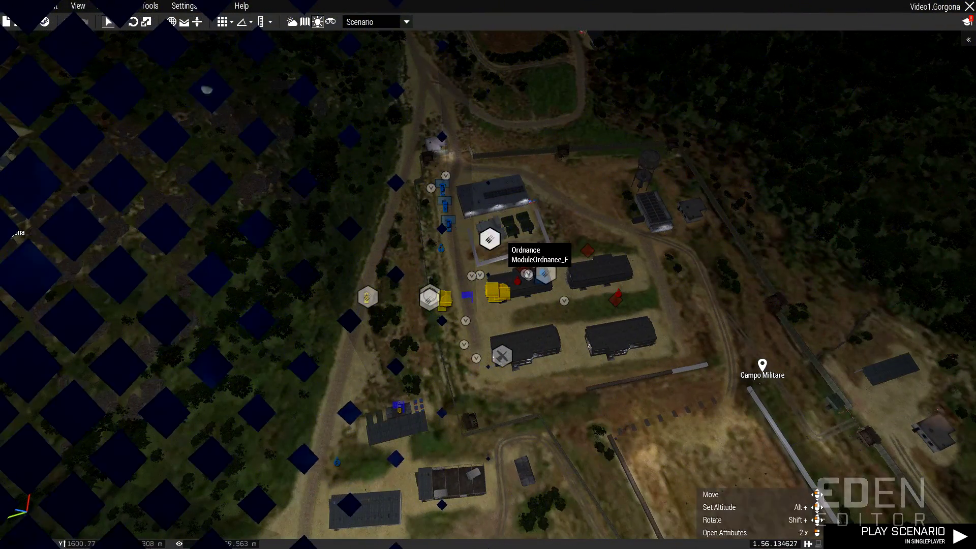
- Survey the Campo Militare base and its placed units, modules and triggers from above and from outside the perimeter
{"action": "key", "text": "q"}
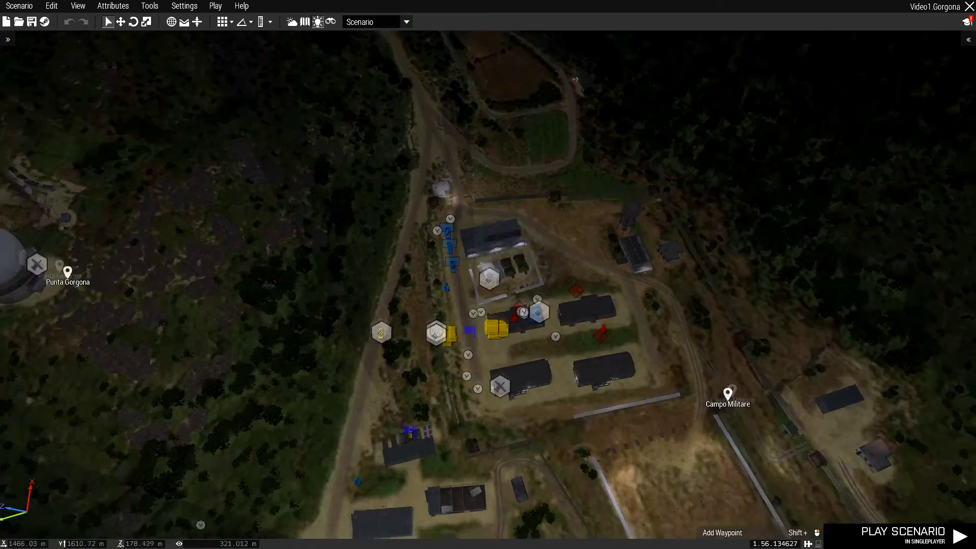
{"action": "scroll", "coordinate": [460, 285], "scroll_direction": "up", "scroll_amount": 4}
{"action": "scroll", "coordinate": [489, 362], "scroll_direction": "up", "scroll_amount": 2}
{"action": "key", "text": "d"}
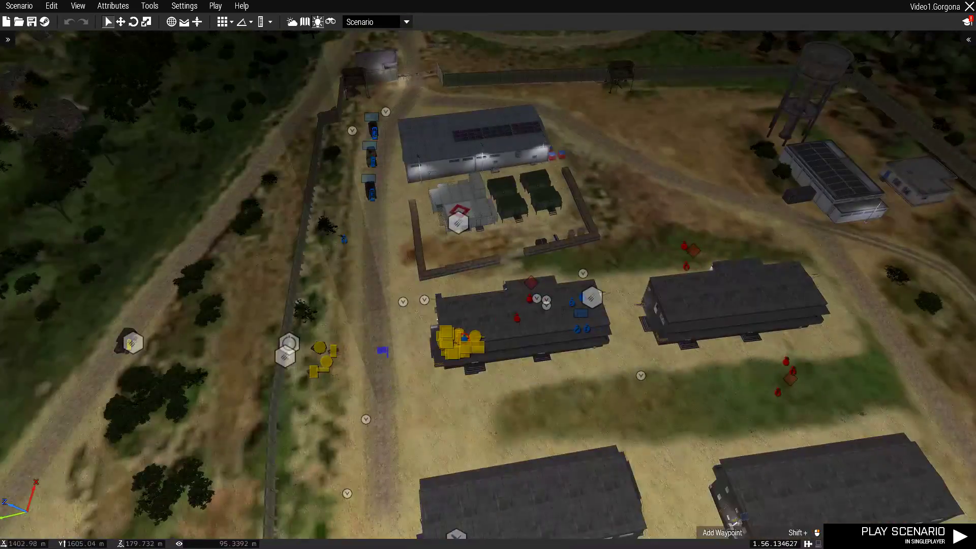
{"action": "scroll", "coordinate": [458, 335], "scroll_direction": "up", "scroll_amount": 5}
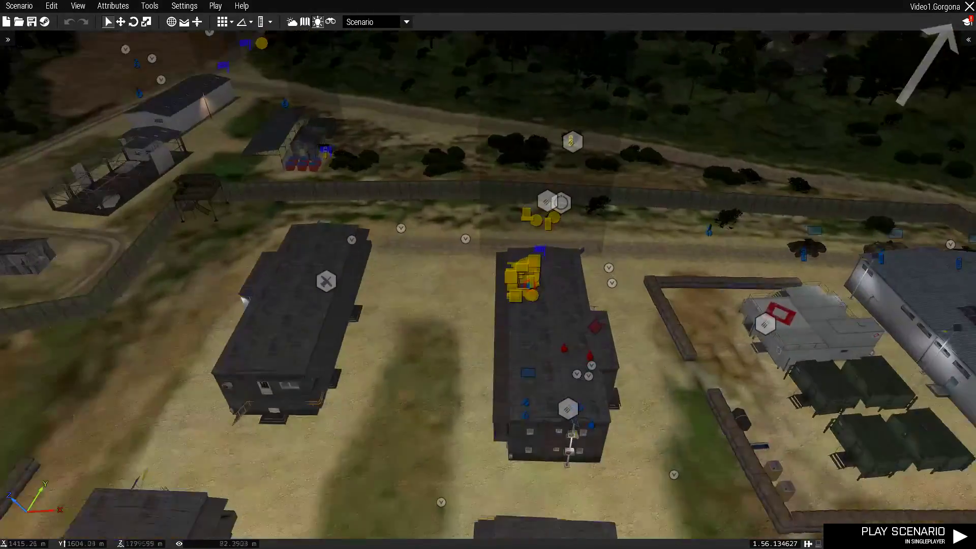
{"action": "key", "text": "w"}
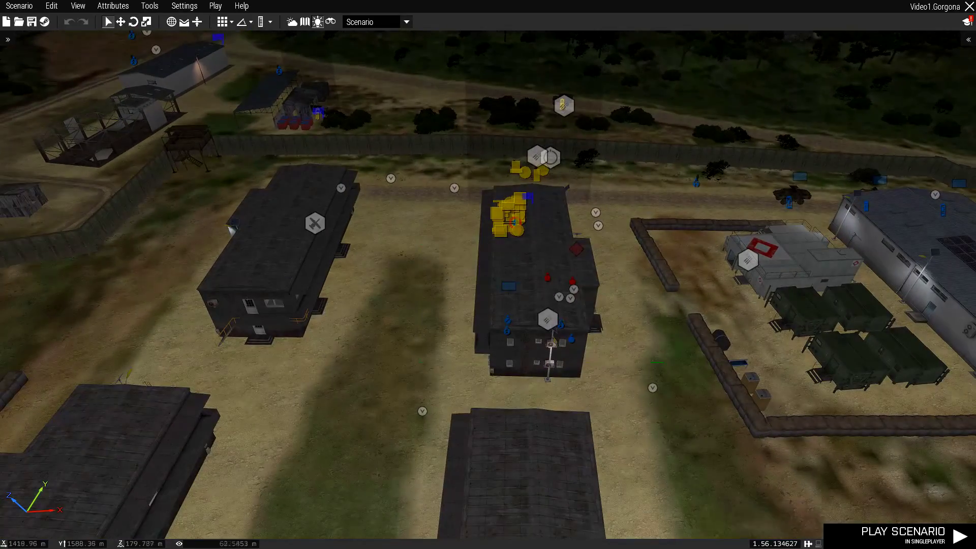
{"action": "key", "text": "w"}
{"action": "right_click_drag", "start_coordinate": [488, 274], "coordinate": [356, 224]}
{"action": "right_click_drag", "start_coordinate": [370, 171], "coordinate": [805, 147]}
{"action": "key", "text": "s"}
{"action": "key", "text": "s"}
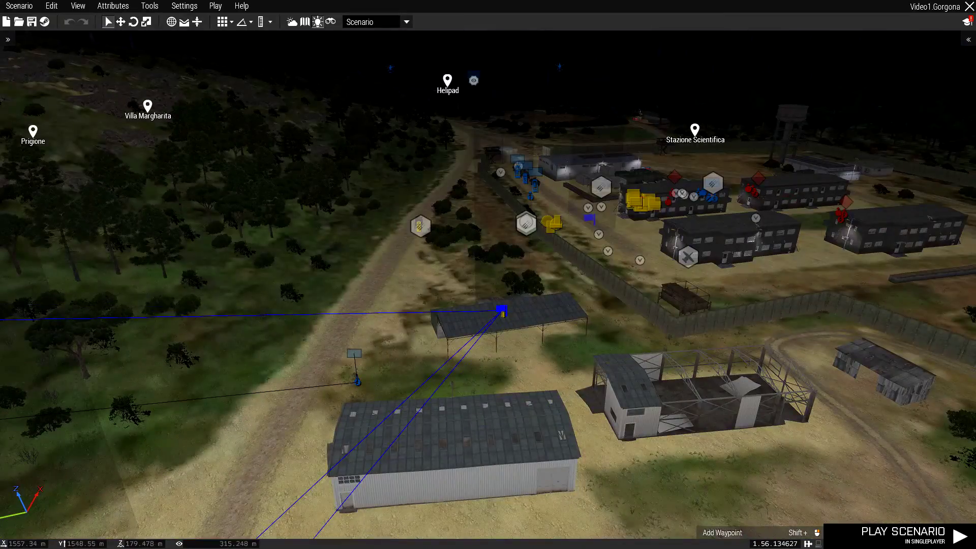
- Inspect the barracks, the medical compound and the waypoint connections around the camp from several angles
{"action": "right_click_drag", "start_coordinate": [551, 185], "coordinate": [168, 198]}
{"action": "key", "text": "w"}
{"action": "right_click_drag", "start_coordinate": [488, 274], "coordinate": [160, 208]}
{"action": "key", "text": "w"}
{"action": "right_click_drag", "start_coordinate": [488, 275], "coordinate": [188, 270]}
{"action": "key", "text": "w"}
{"action": "key", "text": "w"}
{"action": "key", "text": "d"}
{"action": "key", "text": "s"}
{"action": "key", "text": "s"}
{"action": "key", "text": "a"}
{"action": "key", "text": "q"}
{"action": "right_click_drag", "start_coordinate": [488, 274], "coordinate": [529, 320]}
{"action": "key", "text": "d"}
{"action": "key", "text": "q"}
{"action": "key", "text": "w"}
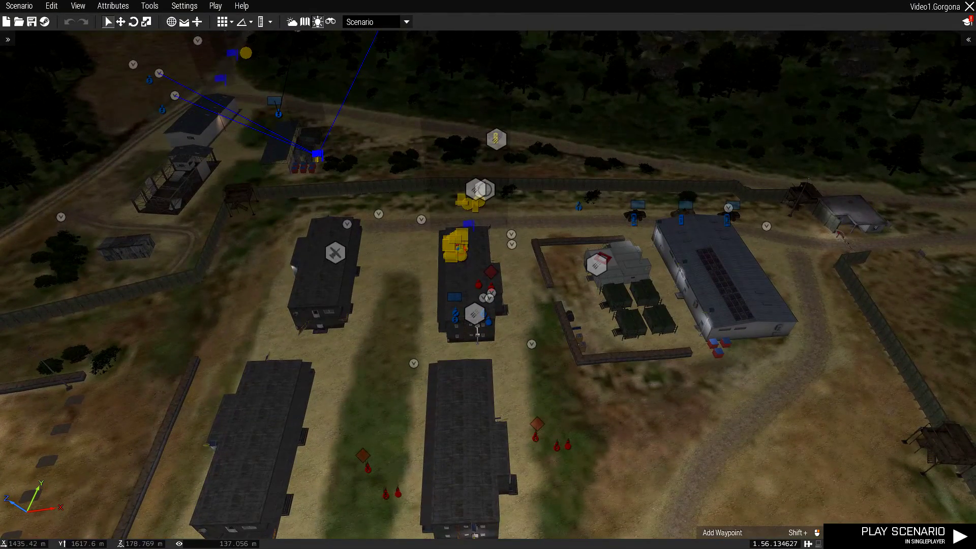
{"action": "key", "text": "w"}
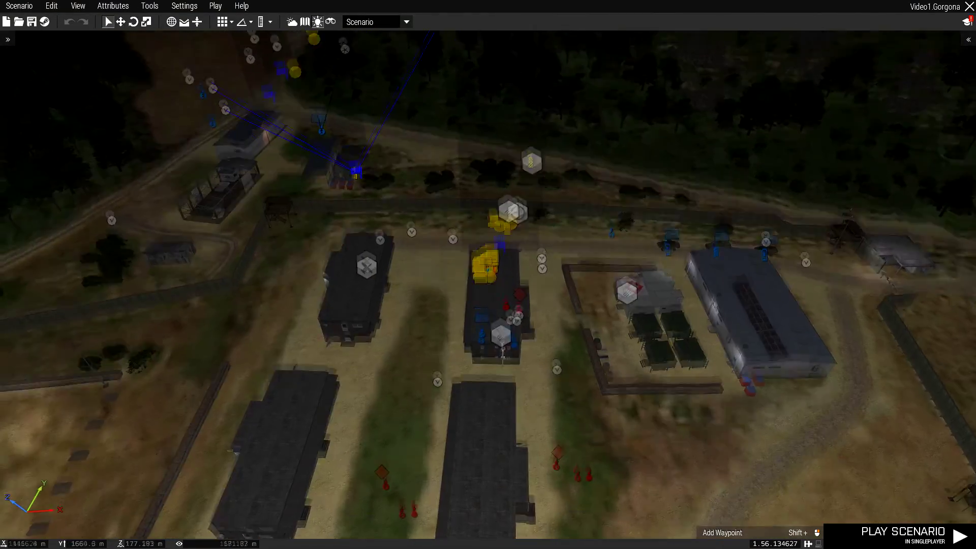
{"action": "key", "text": "s"}
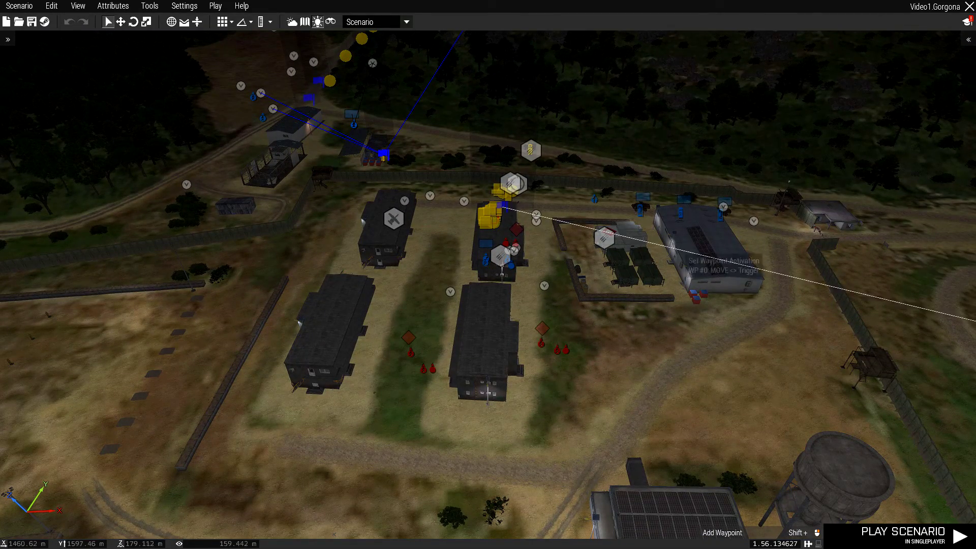
{"action": "key", "text": "s"}
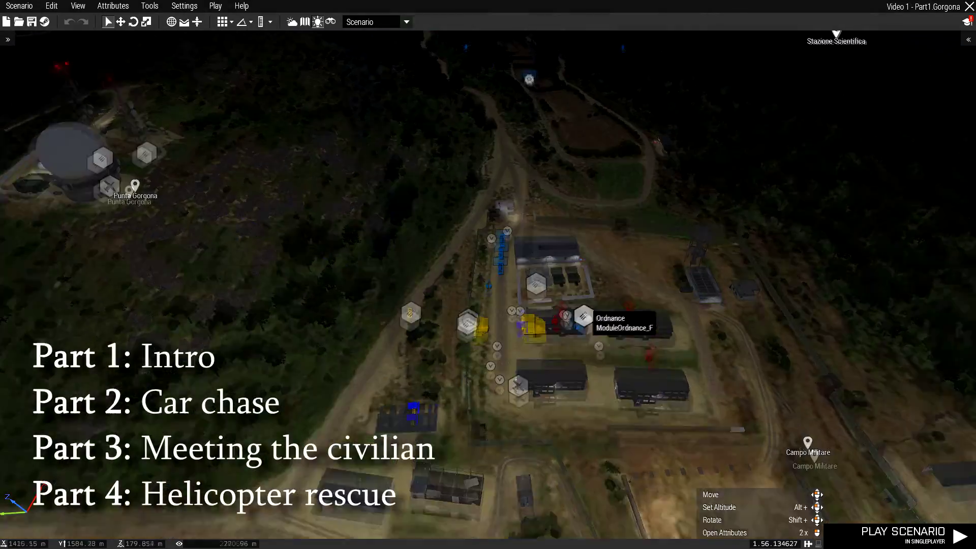
- Look over the Part 1 scenario's camp layout from the barracks to the solar-roofed warehouse
{"action": "key", "text": "w"}
{"action": "key", "text": "a"}
{"action": "right_click_drag", "start_coordinate": [584, 316], "coordinate": [280, 254]}
{"action": "key", "text": "s"}
{"action": "key", "text": "d"}
{"action": "key", "text": "d"}
{"action": "key", "text": "s"}
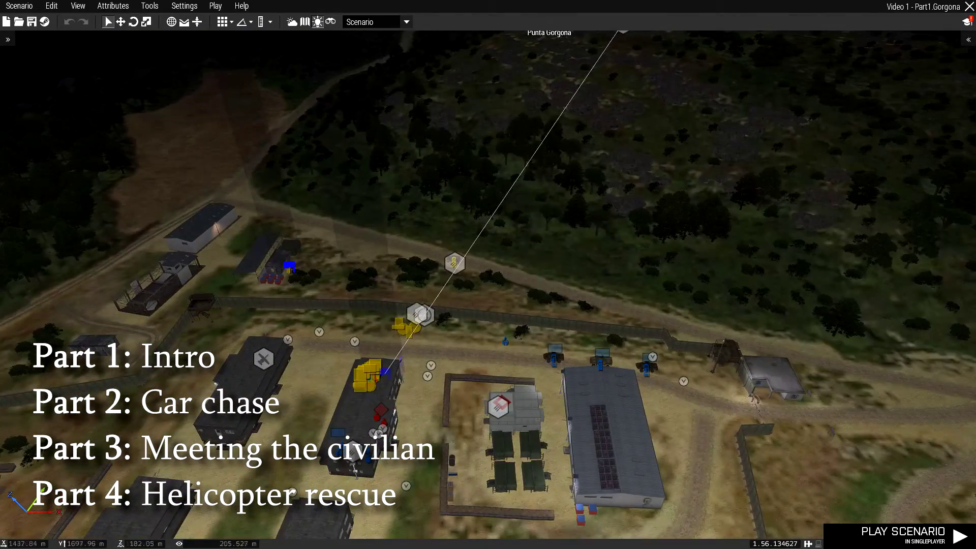
{"action": "key", "text": "w"}
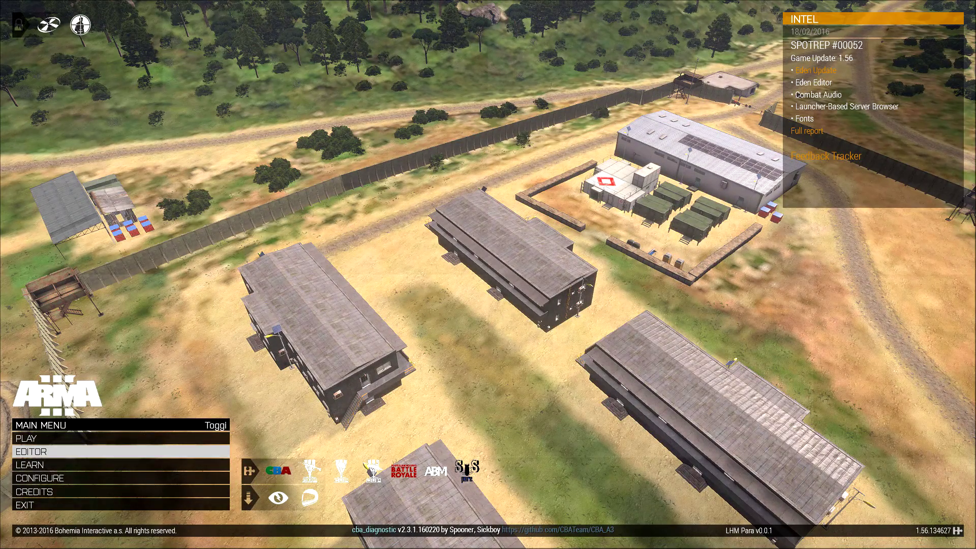
- Open the editor and explore the empty military camp along its perimeter wall and barracks
{"action": "left_click", "coordinate": [121, 451]}
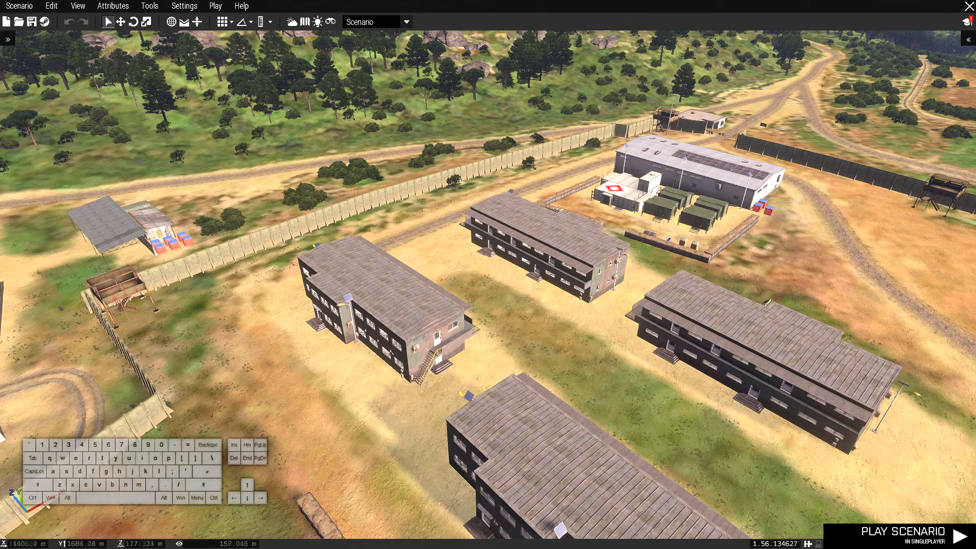
{"action": "key", "text": "w"}
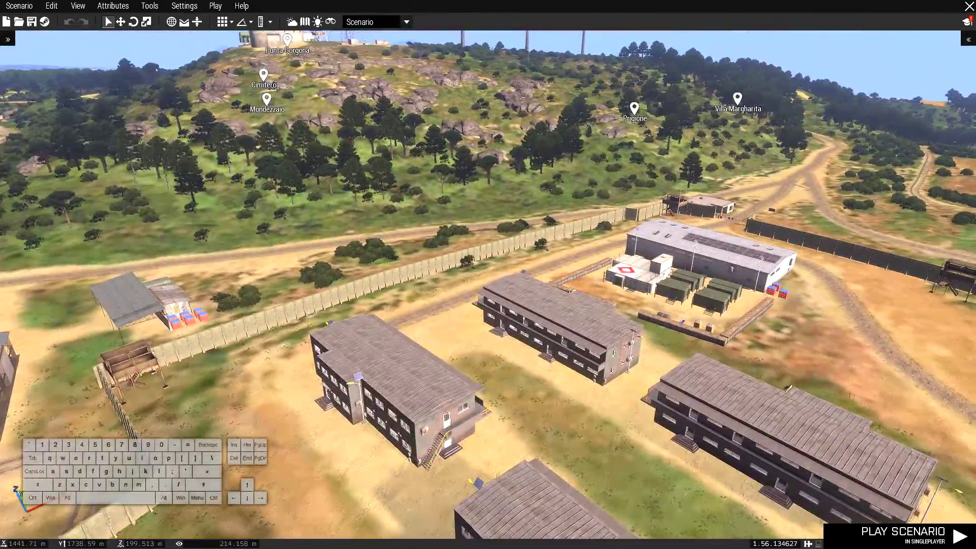
{"action": "key", "text": "w"}
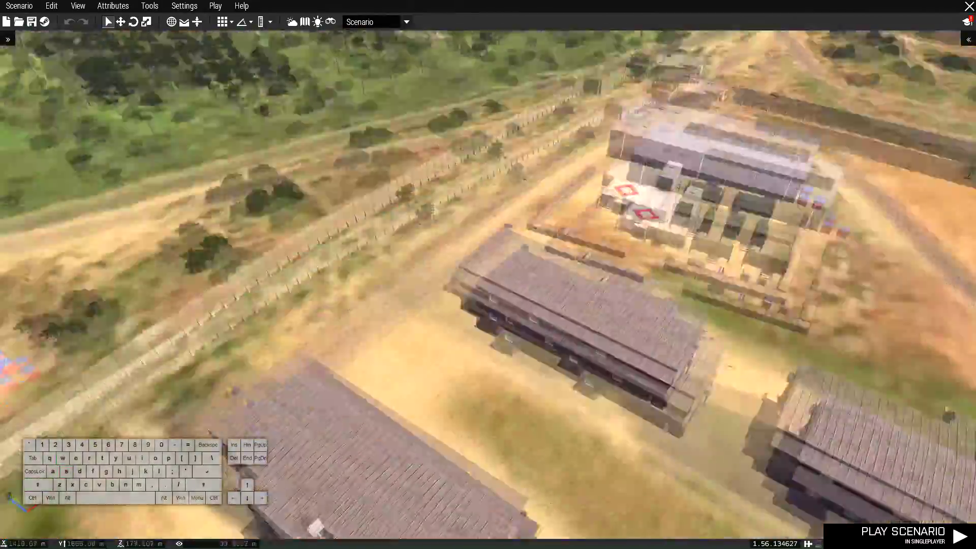
{"action": "right_click_drag", "start_coordinate": [488, 275], "coordinate": [345, 315]}
{"action": "key", "text": "w"}
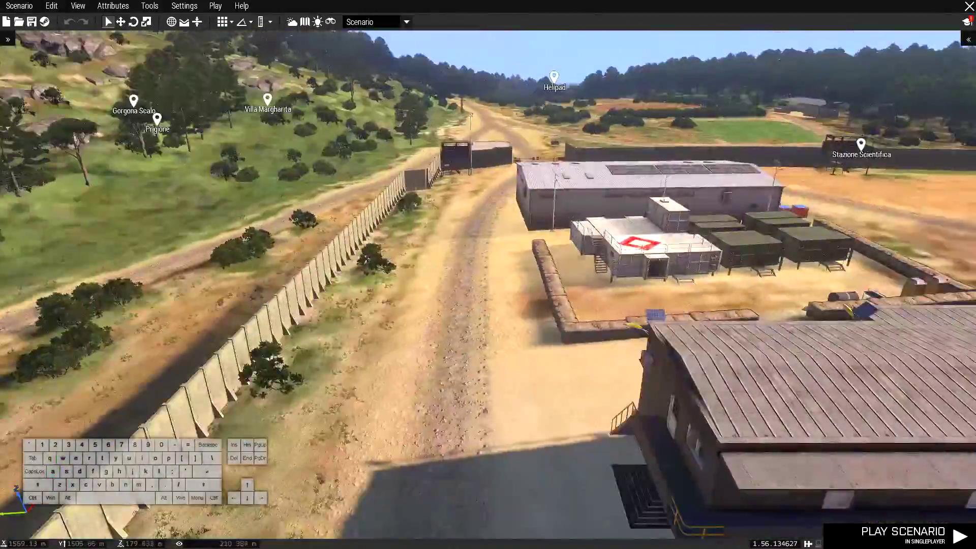
{"action": "key", "text": "w"}
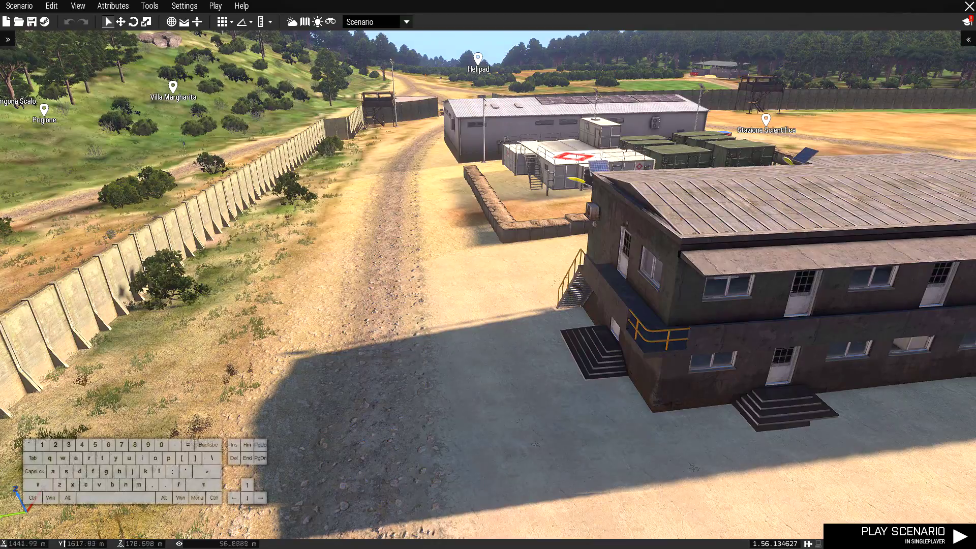
{"action": "key", "text": "s"}
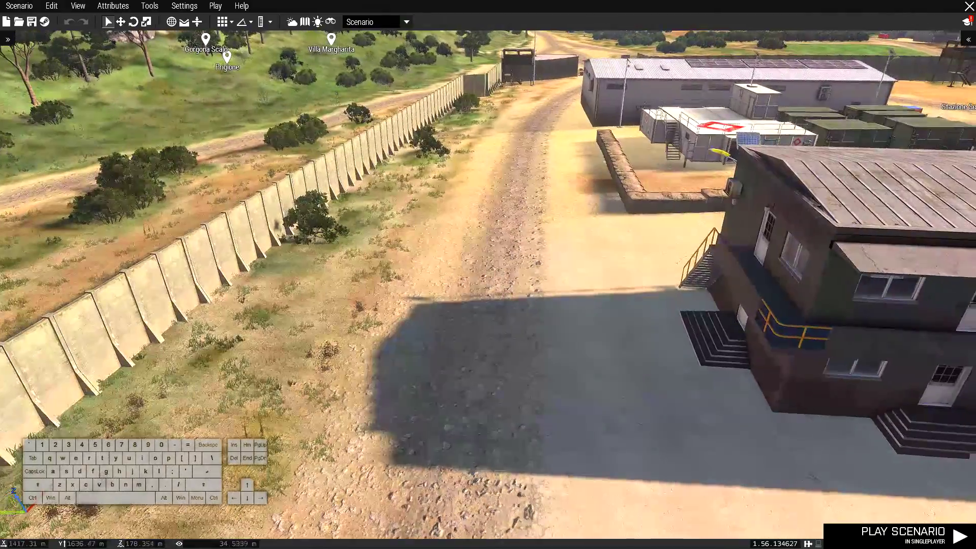
{"action": "key", "text": "s"}
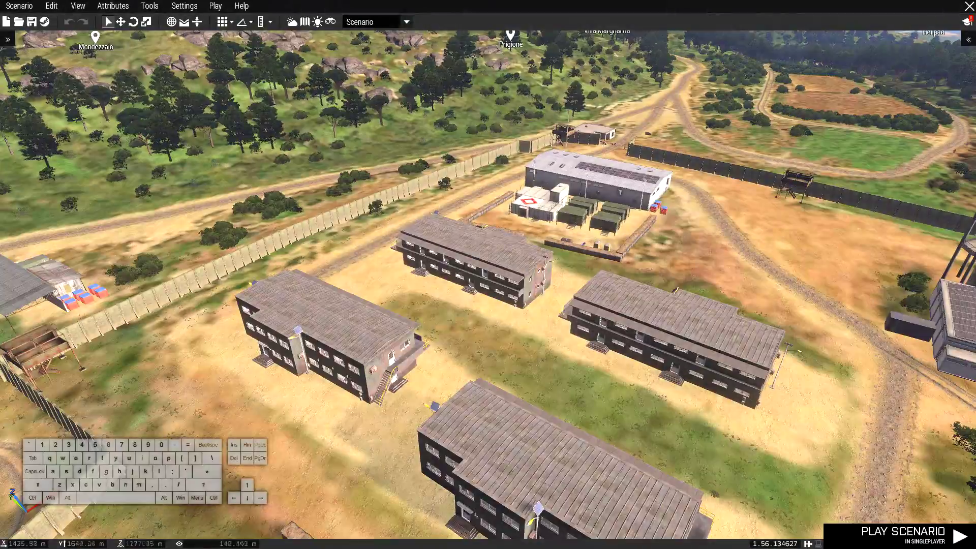
- Fly across the island to the Cimitero location and view the walled cemetery from above its gate
{"action": "key", "text": "w"}
{"action": "key", "text": "q"}
{"action": "key", "text": "shift+w"}
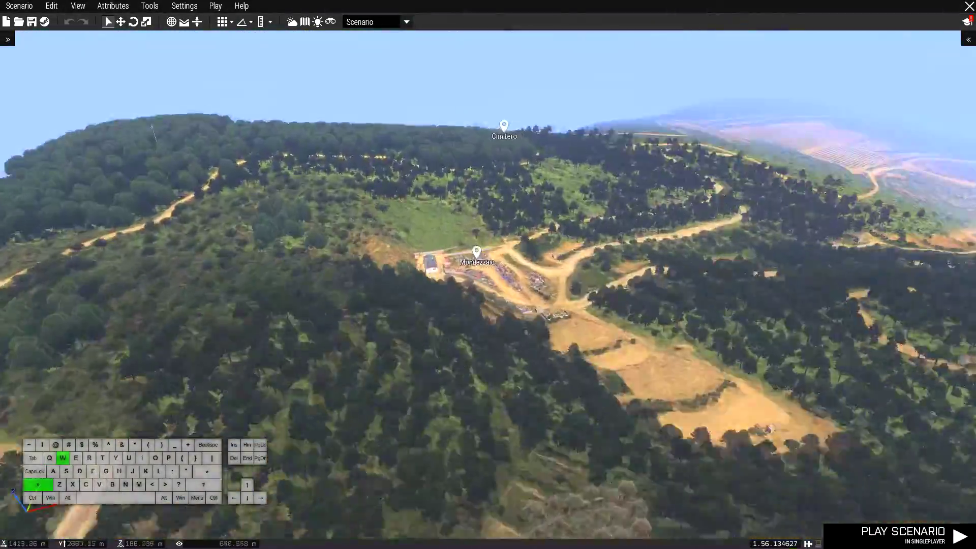
{"action": "key", "text": "shift+w"}
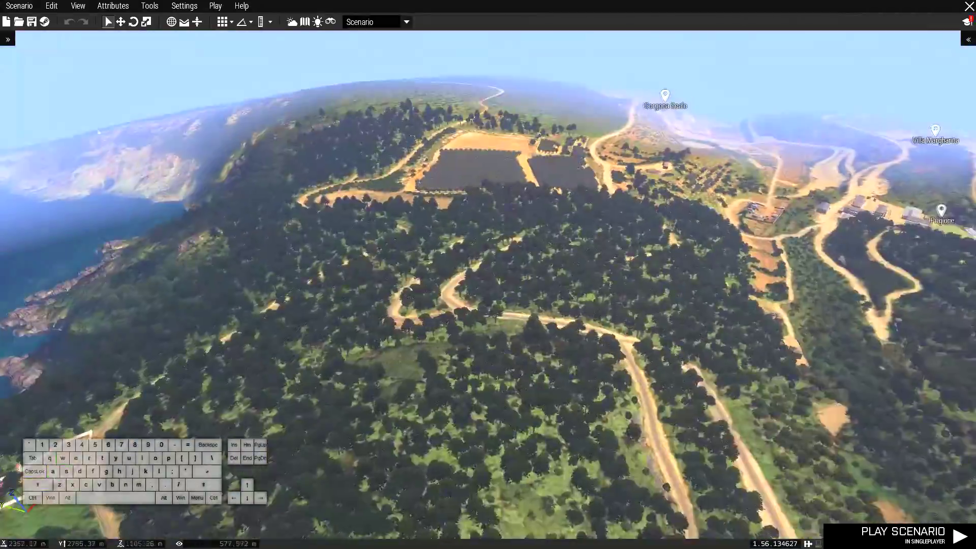
{"action": "key", "text": "w"}
{"action": "key", "text": "z"}
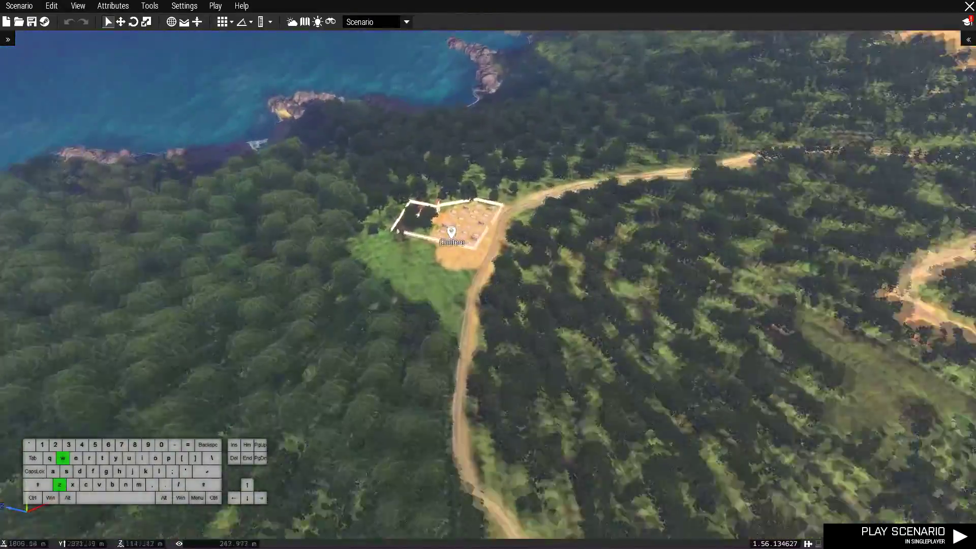
{"action": "key", "text": "w+z"}
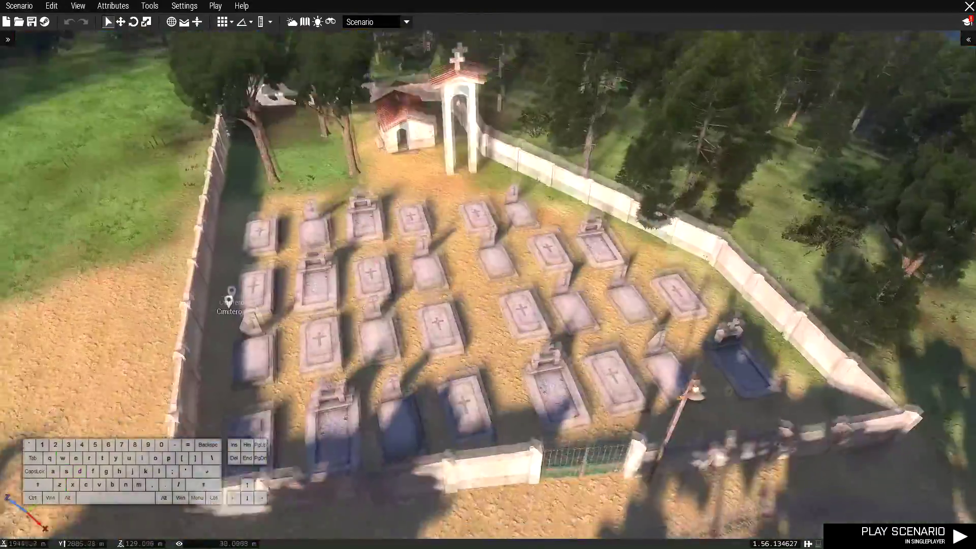
{"action": "key", "text": "d"}
{"action": "key", "text": "s"}
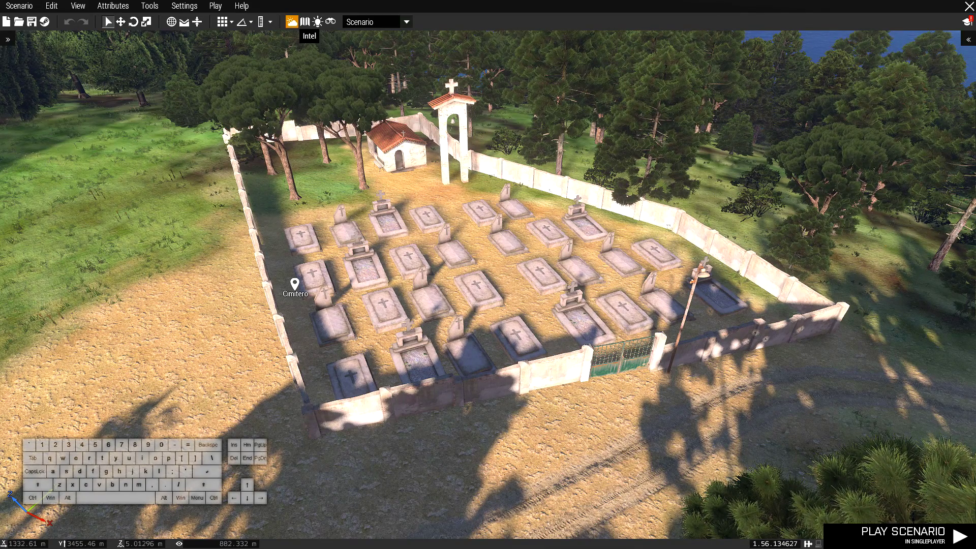
- Set the scenario's time of day to 17:09:59 in the environment settings and expand the rain options
{"action": "left_click", "coordinate": [292, 22]}
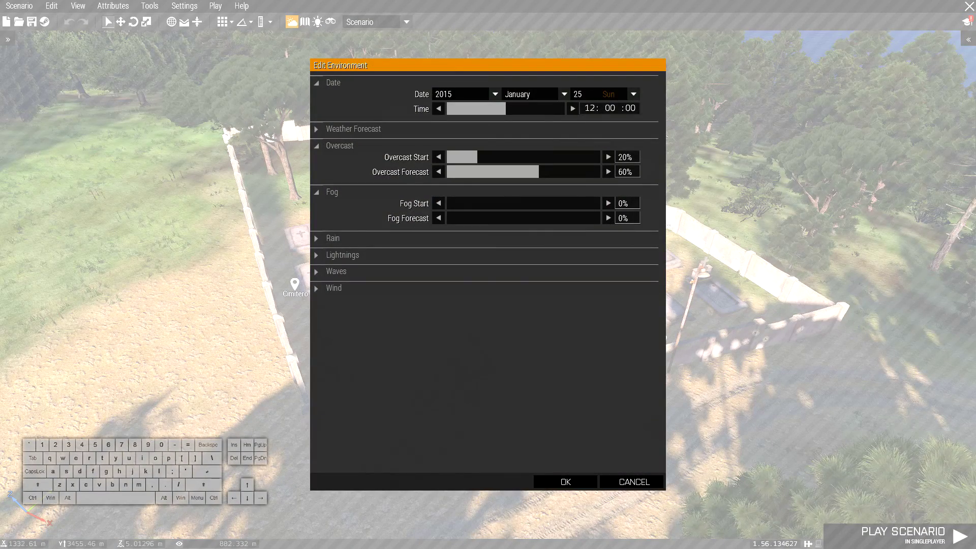
{"action": "left_click", "coordinate": [634, 482]}
{"action": "left_click", "coordinate": [292, 22]}
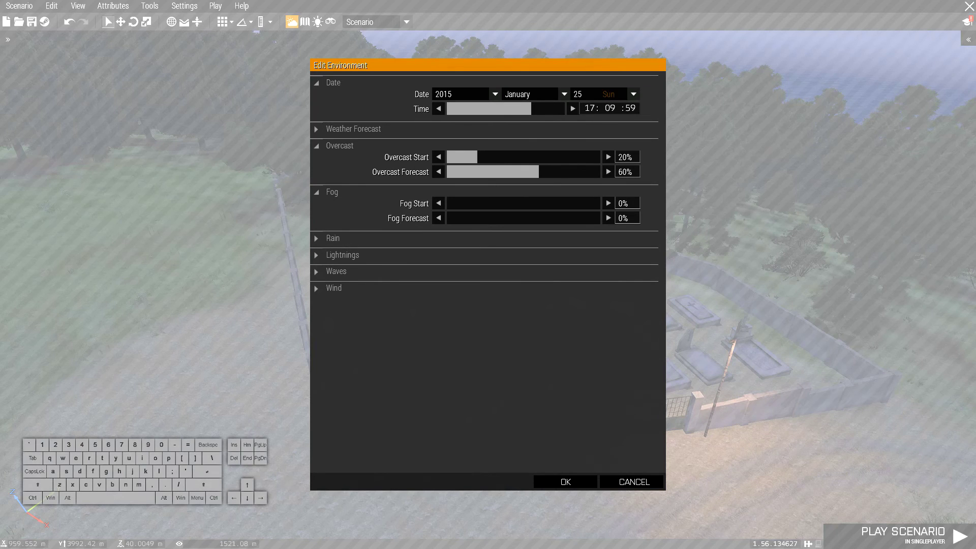
{"action": "left_click", "coordinate": [333, 238]}
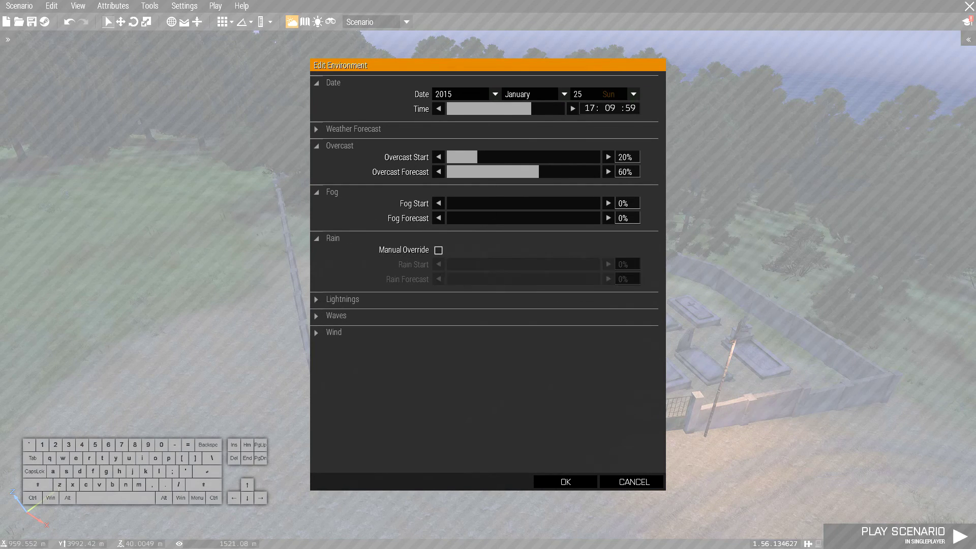
{"action": "left_click", "coordinate": [598, 264]}
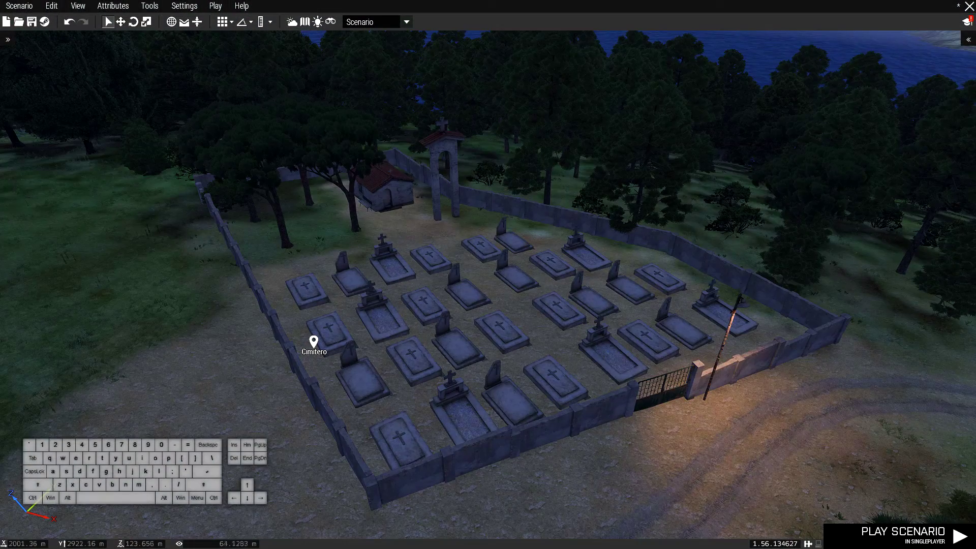
- Place a NATO Ammo Bearer in the cemetery near the trees by the chapel
{"action": "key", "text": "e"}
{"action": "key", "text": "r"}
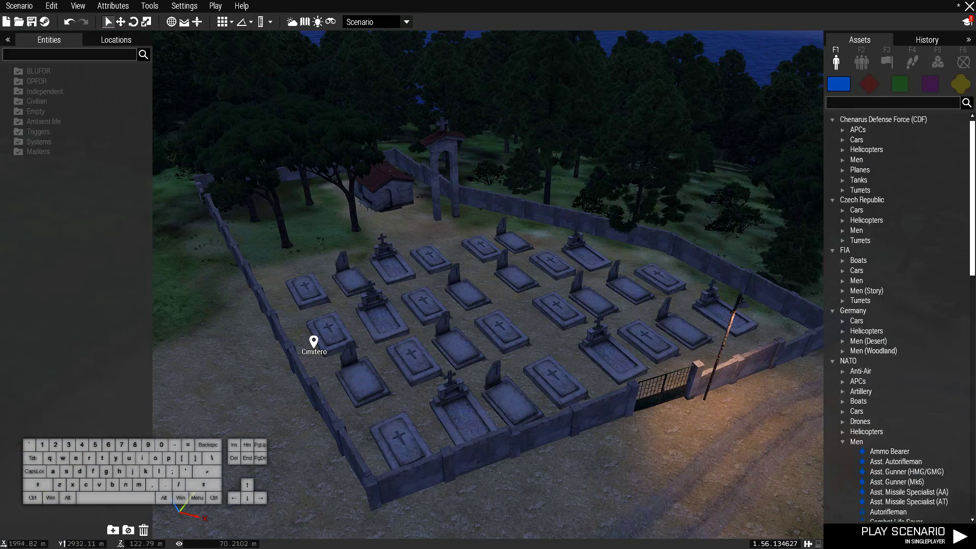
{"action": "left_click", "coordinate": [889, 452]}
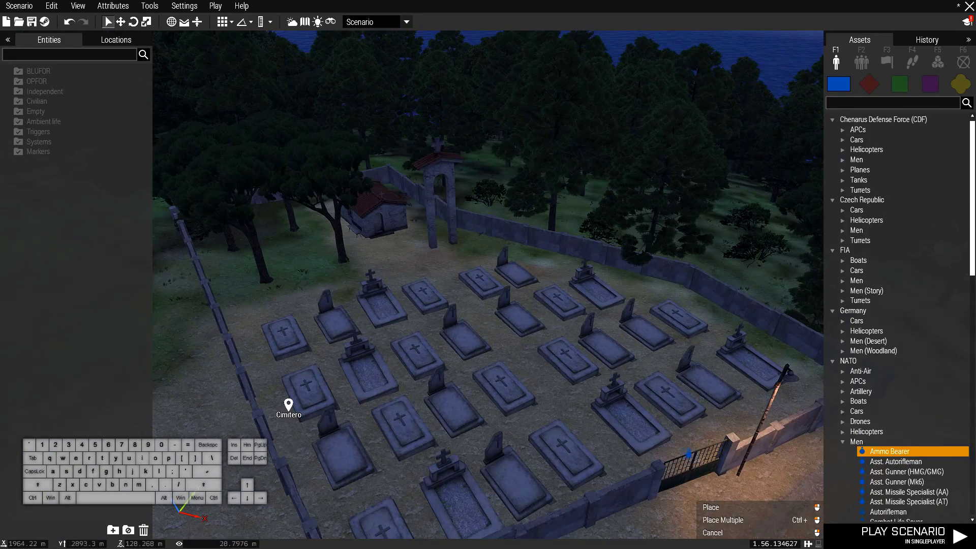
{"action": "left_click", "coordinate": [354, 270]}
- Move and turn the Ammo Bearer so he stands right beside the tree trunk facing the open path
{"action": "key", "text": "e"}
{"action": "key", "text": "r"}
{"action": "key", "text": "z"}
{"action": "key", "text": "w"}
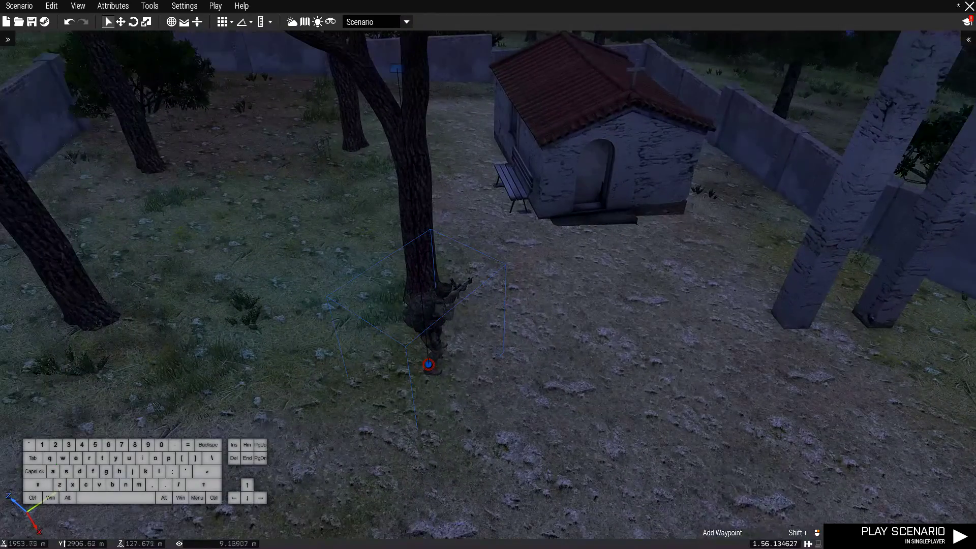
{"action": "left_click_drag", "start_coordinate": [429, 370], "coordinate": [460, 358]}
{"action": "left_click_drag", "start_coordinate": [334, 358], "coordinate": [305, 363]}
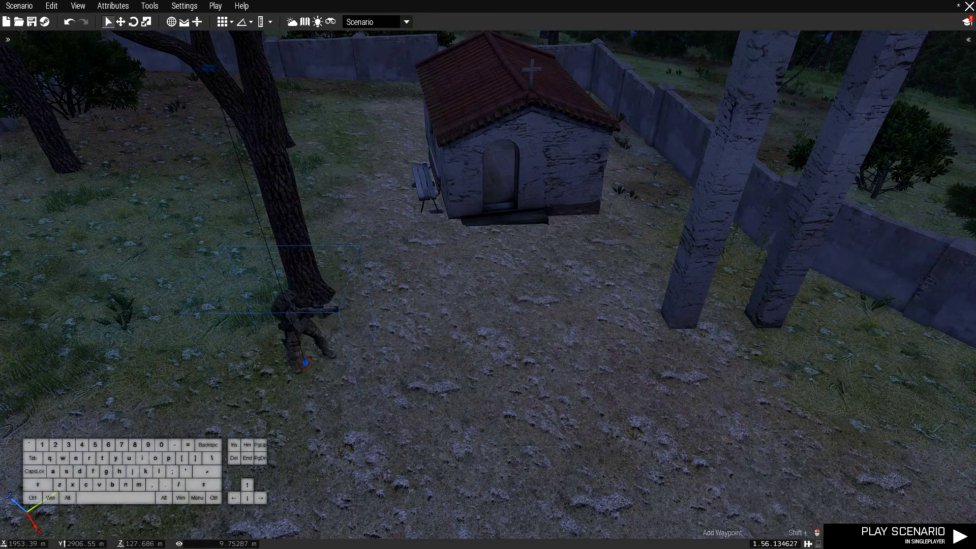
{"action": "key", "text": "s"}
{"action": "right_click_drag", "start_coordinate": [328, 299], "coordinate": [477, 253]}
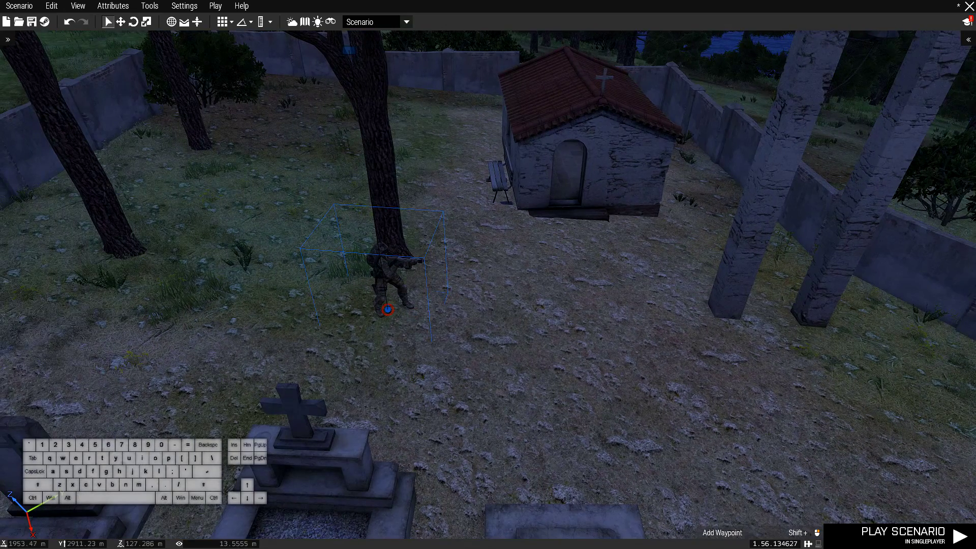
- Switch the asset list to civilian characters and place Civilian 4 among the graves
{"action": "key", "text": "e"}
{"action": "key", "text": "r"}
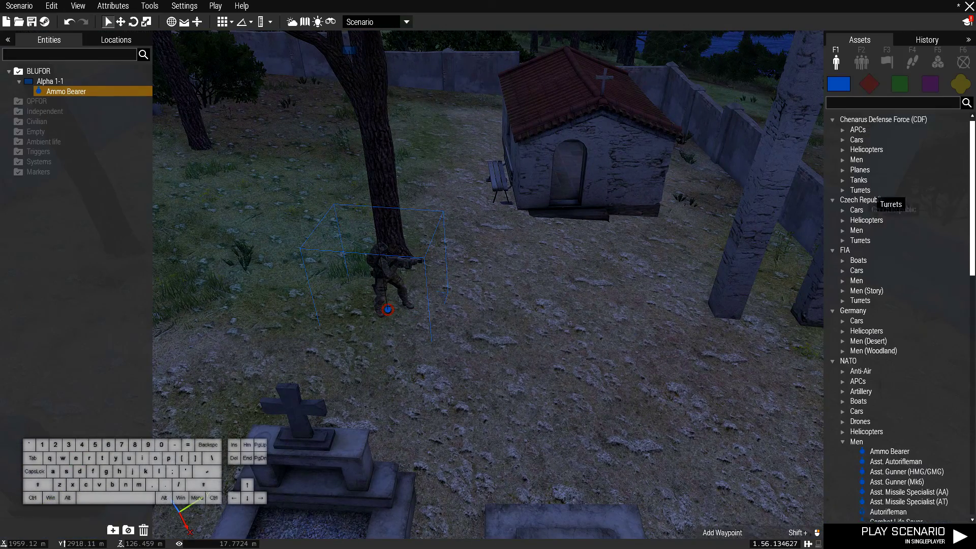
{"action": "key", "text": "d"}
{"action": "left_click", "coordinate": [930, 84]}
{"action": "key", "text": "s"}
{"action": "scroll", "coordinate": [877, 186], "scroll_direction": "down", "scroll_amount": 2}
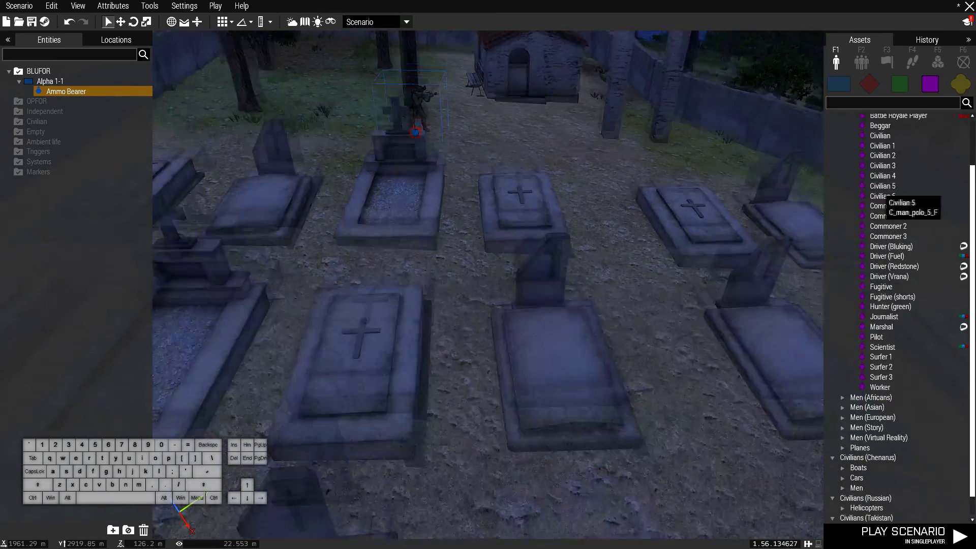
{"action": "left_click", "coordinate": [882, 176]}
{"action": "left_click", "coordinate": [549, 194]}
- Place Civilian 1 and Civilian 5 at separate spots among the graves in the cemetery
{"action": "key", "text": "s"}
{"action": "left_click", "coordinate": [877, 145]}
{"action": "left_click", "coordinate": [370, 270]}
{"action": "left_click", "coordinate": [882, 186]}
{"action": "left_click", "coordinate": [726, 292]}
- Place a Civilian beside a grave, a Beggar near the cemetery wall, and a Scientist on the path between the graves
{"action": "left_click", "coordinate": [880, 135]}
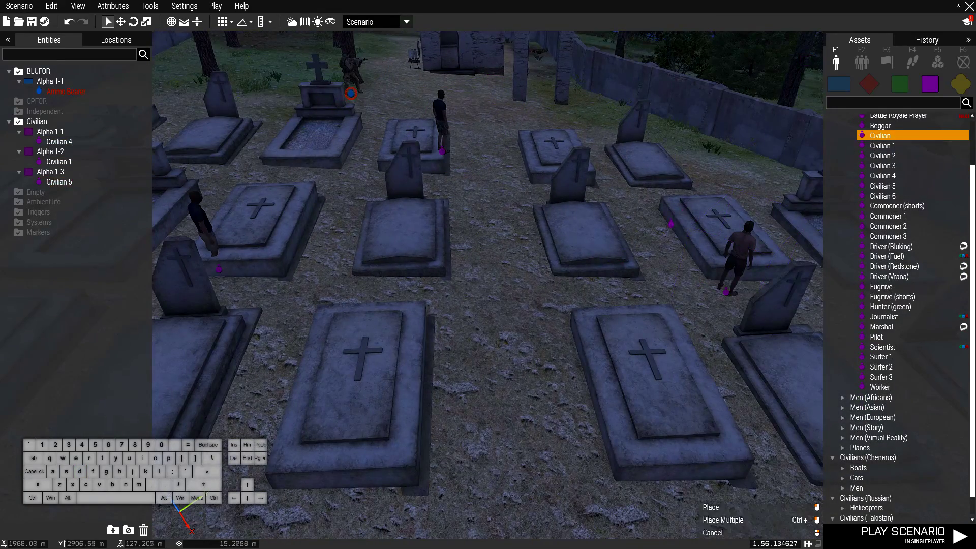
{"action": "left_click", "coordinate": [671, 224]}
{"action": "left_click", "coordinate": [880, 125]}
{"action": "left_click", "coordinate": [634, 133]}
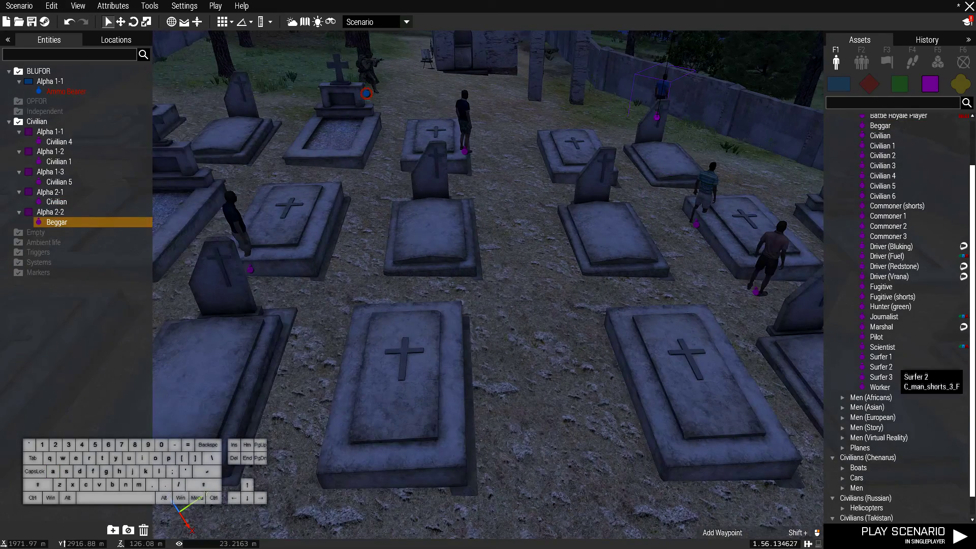
{"action": "left_click", "coordinate": [882, 347]}
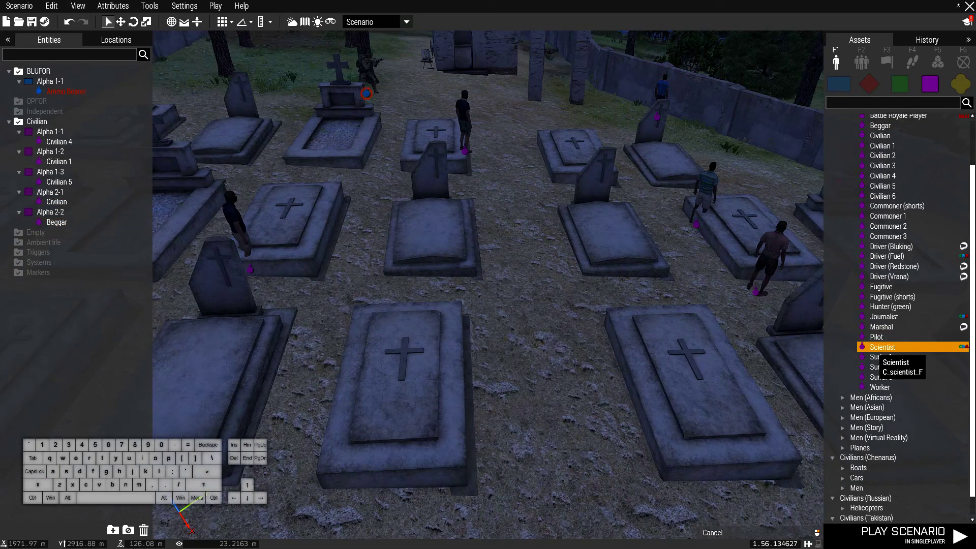
{"action": "left_click", "coordinate": [523, 322]}
- Place another Civilian 4 in front of the chapel and shift him over to stand before its door
{"action": "key", "text": "w"}
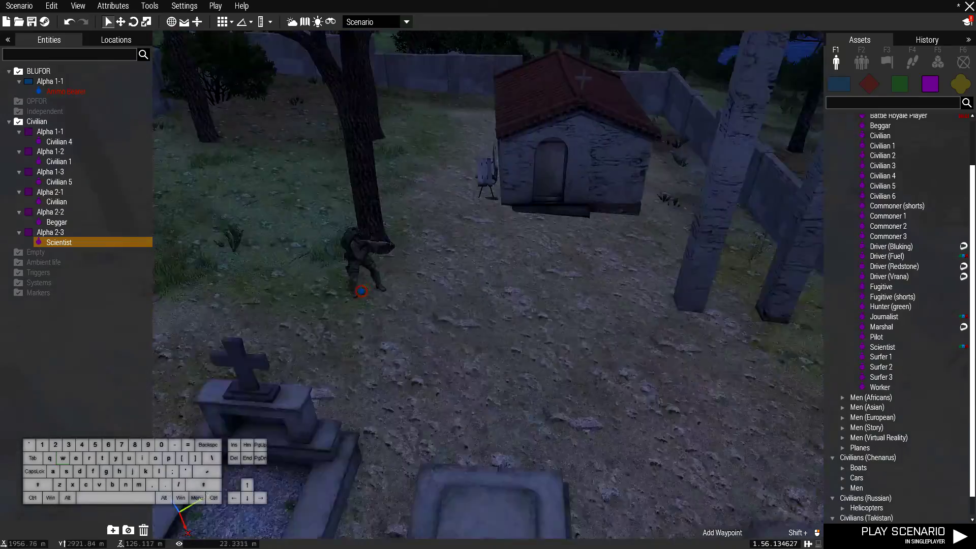
{"action": "key", "text": "s"}
{"action": "key", "text": "w"}
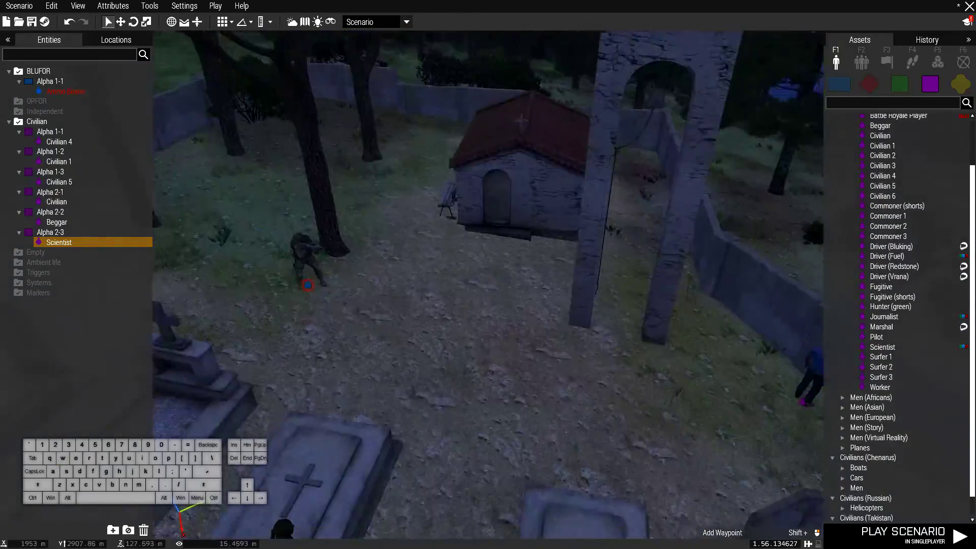
{"action": "key", "text": "s"}
{"action": "key", "text": "w"}
{"action": "key", "text": "s"}
{"action": "key", "text": "w"}
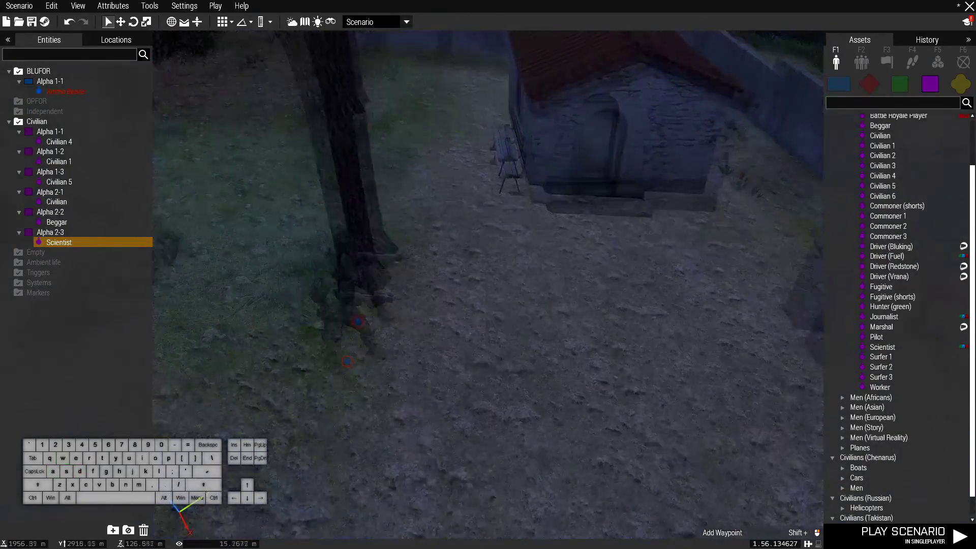
{"action": "key", "text": "d"}
{"action": "left_click", "coordinate": [882, 176]}
{"action": "left_click", "coordinate": [560, 250]}
{"action": "left_click_drag", "start_coordinate": [561, 249], "coordinate": [533, 251]}
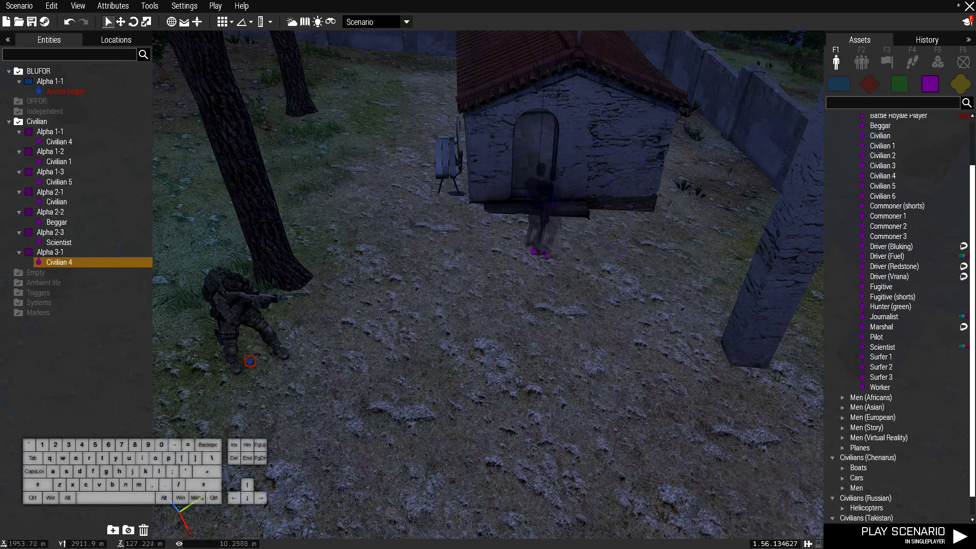
{"action": "double_click", "coordinate": [531, 224]}
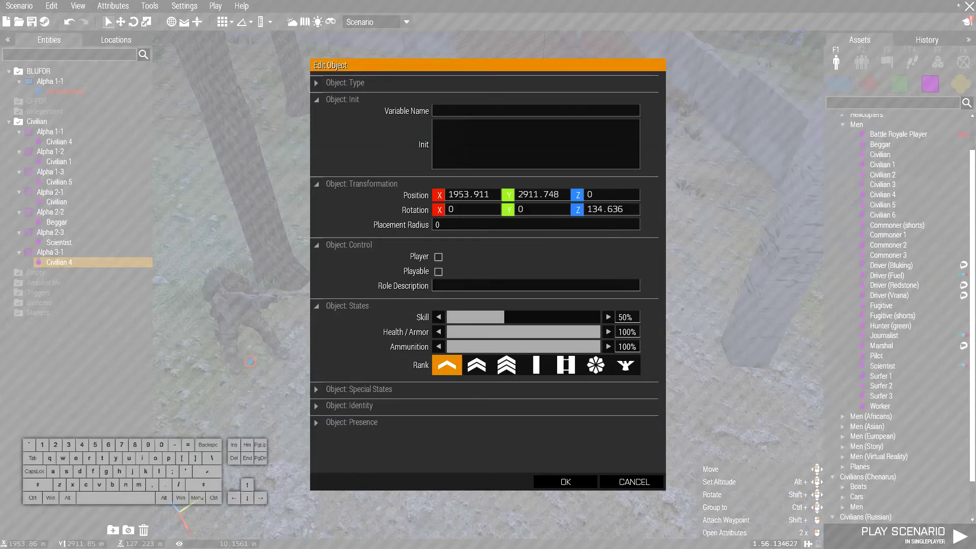
{"action": "key", "text": "Escape"}
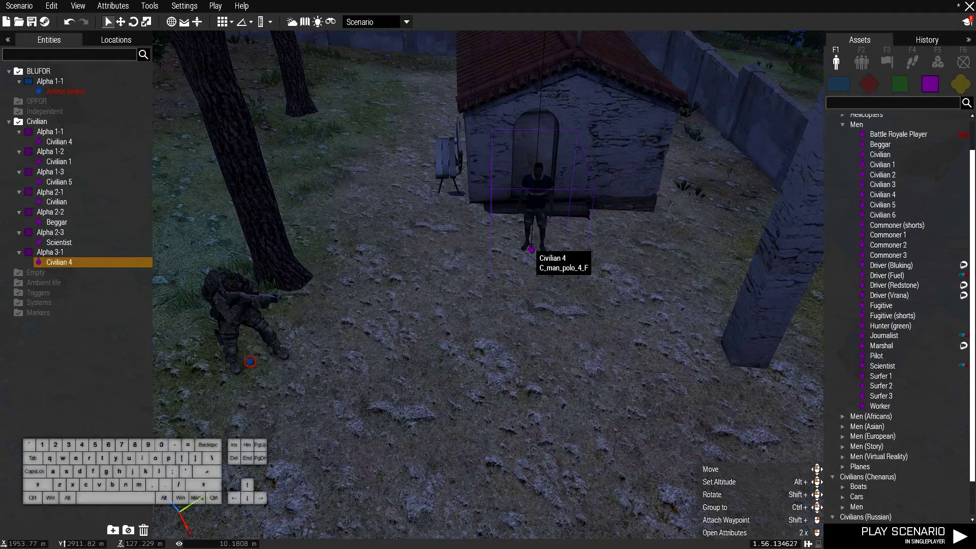
- Edit the loadout of the civilian at the chapel door and load the saved "Deadly priest" loadout
{"action": "right_click", "coordinate": [529, 246]}
{"action": "left_click", "coordinate": [557, 450]}
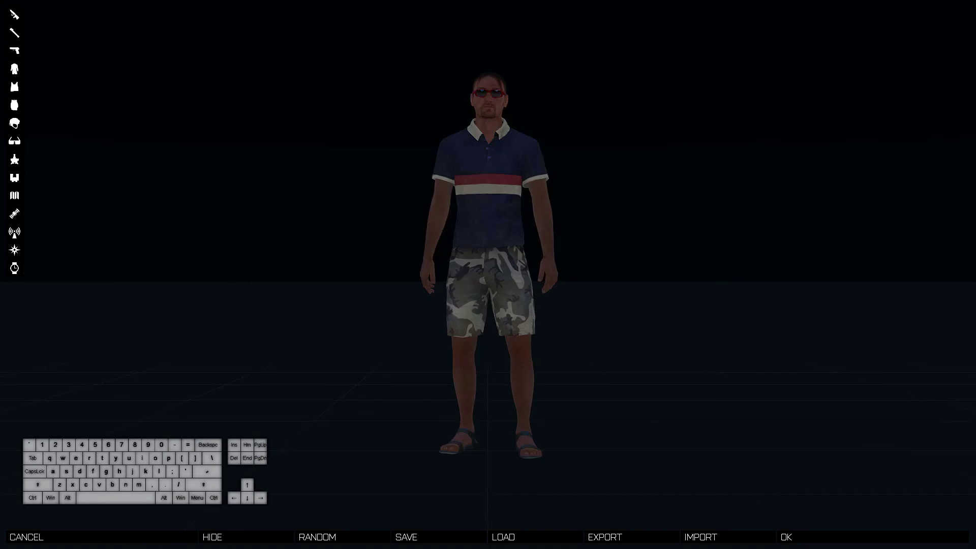
{"action": "left_click", "coordinate": [535, 536]}
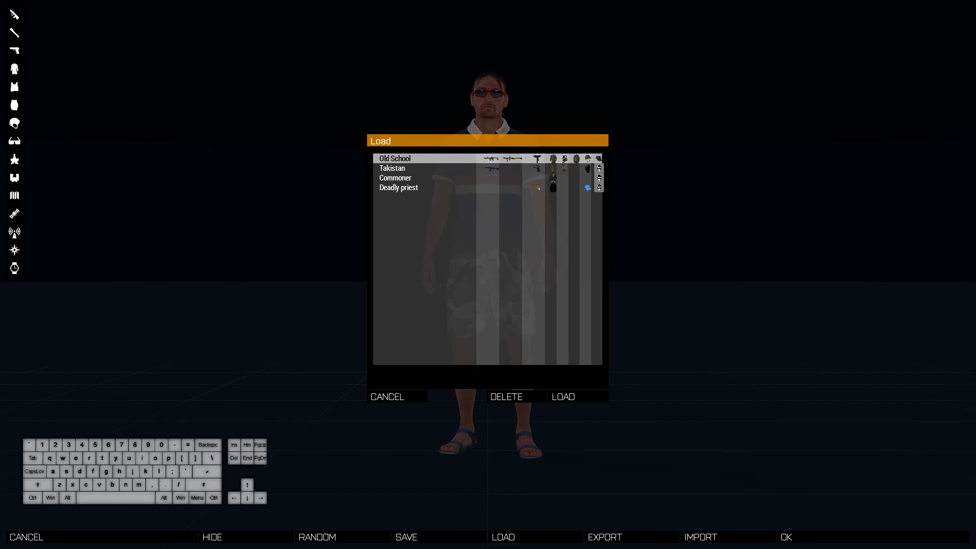
{"action": "left_click", "coordinate": [458, 187]}
{"action": "key", "text": "Return"}
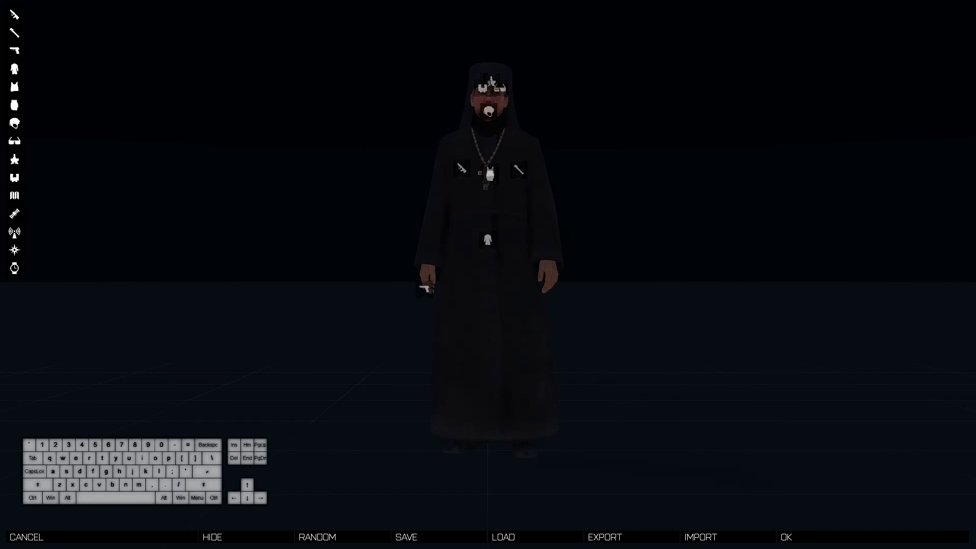
- Set the priest's handgun to Empty, apply the loadout, and light up the dark editor view
{"action": "left_click_drag", "start_coordinate": [490, 174], "coordinate": [450, 170]}
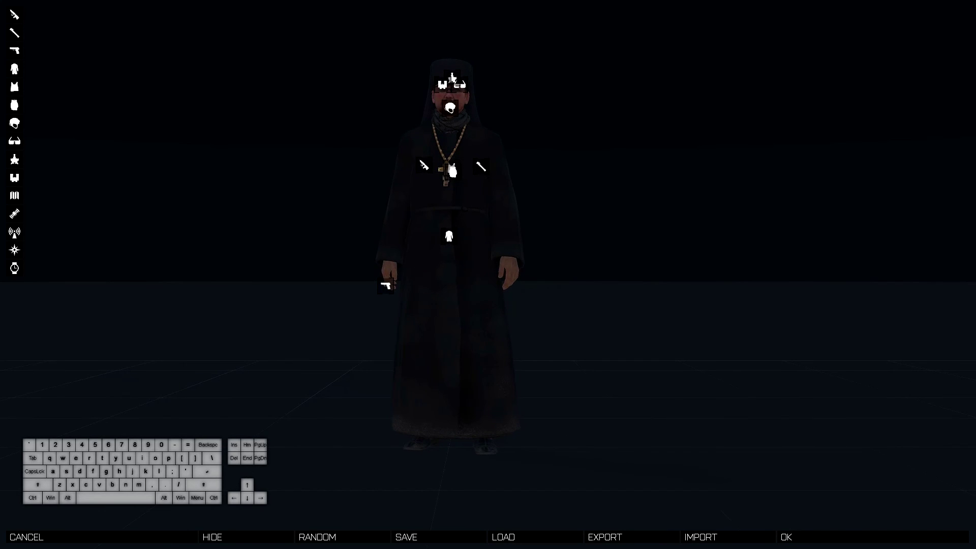
{"action": "left_click", "coordinate": [385, 285]}
{"action": "left_click", "coordinate": [120, 14]}
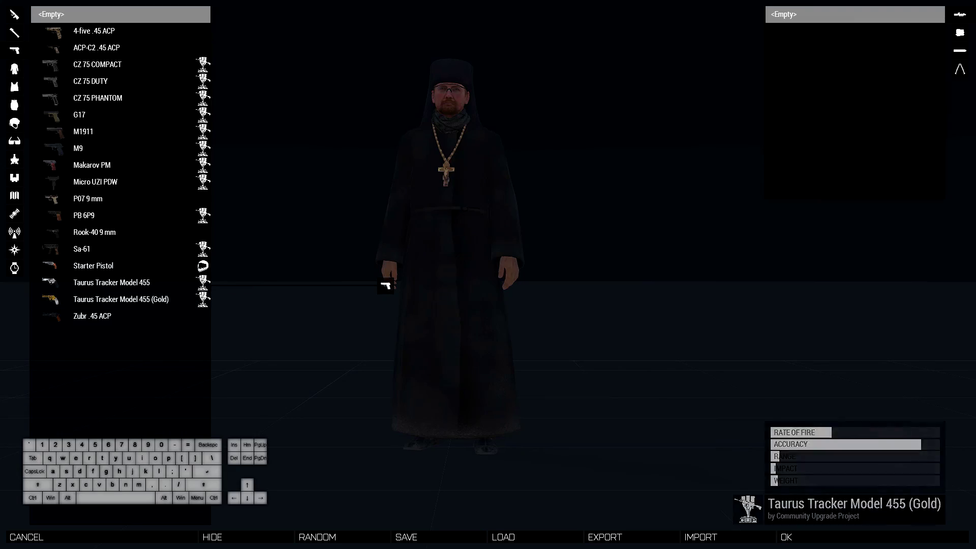
{"action": "left_click", "coordinate": [872, 537]}
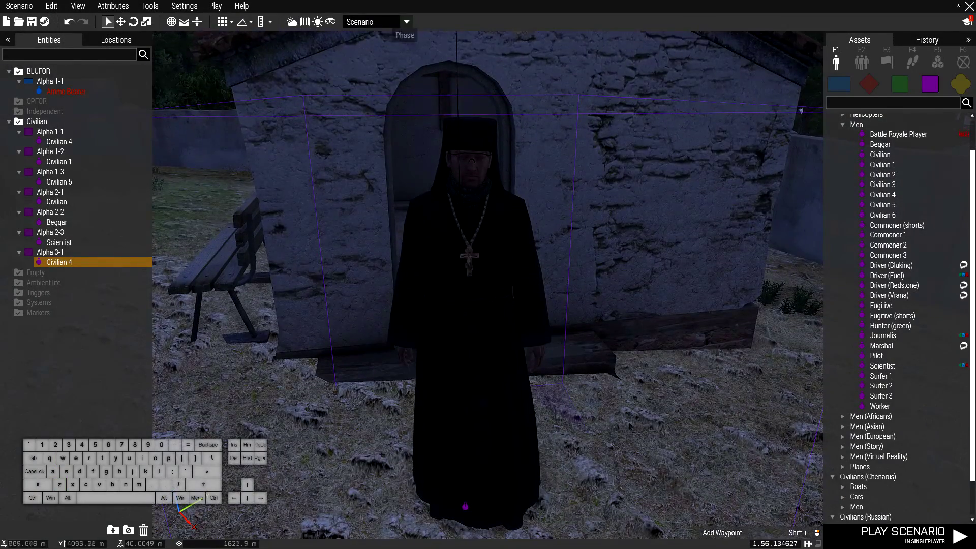
{"action": "left_click", "coordinate": [317, 22]}
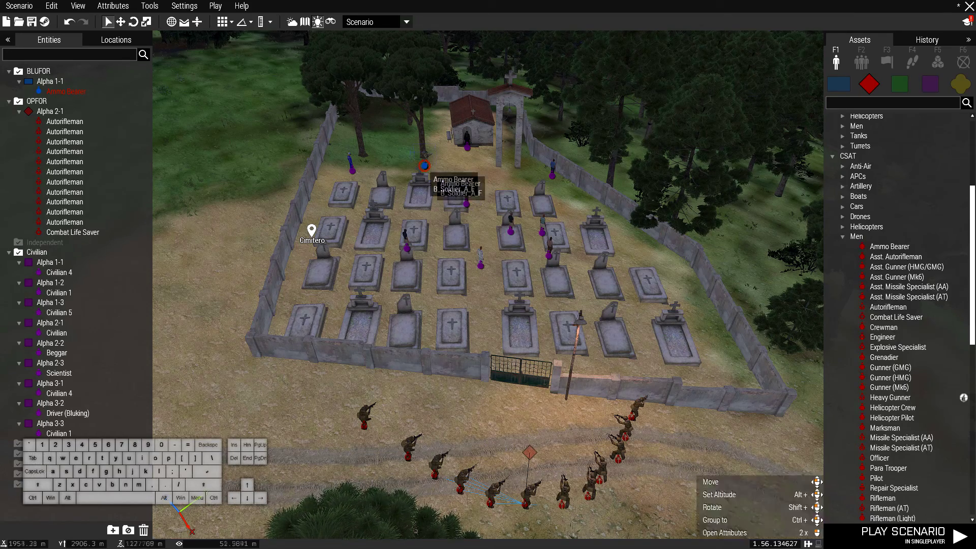
- Play the scenario as the Ammo Bearer and walk from the chapel past the civilians to the cemetery gate
{"action": "left_click", "coordinate": [424, 166]}
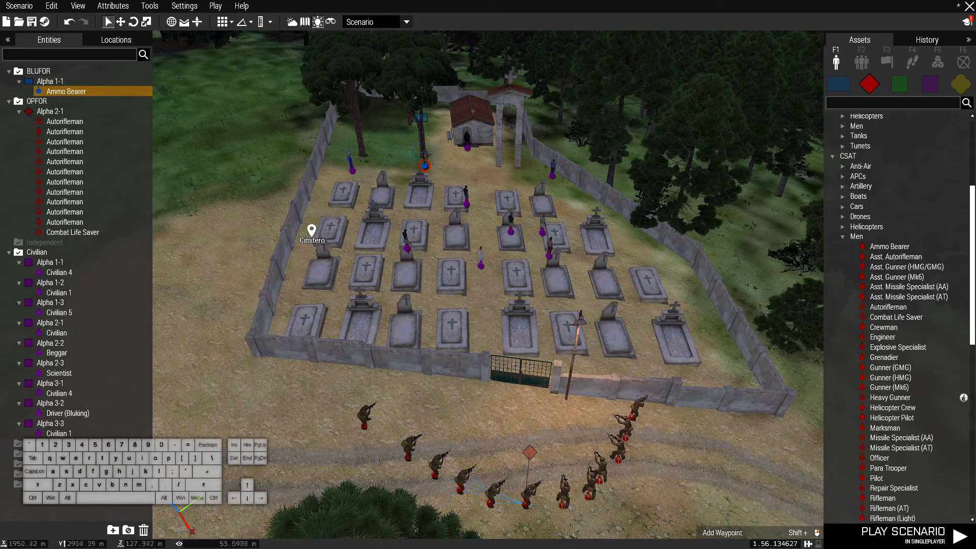
{"action": "left_click", "coordinate": [904, 534]}
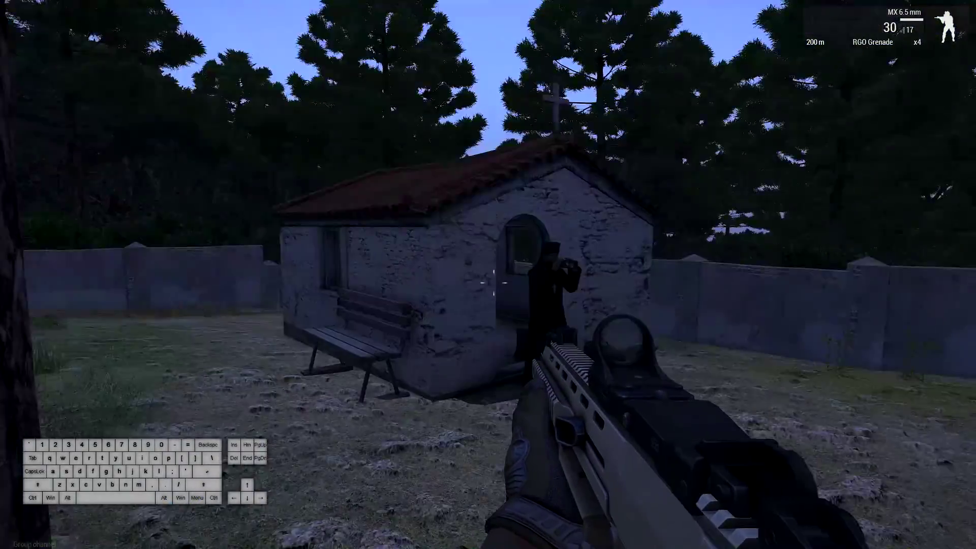
{"action": "key", "text": "s"}
{"action": "key", "text": "w"}
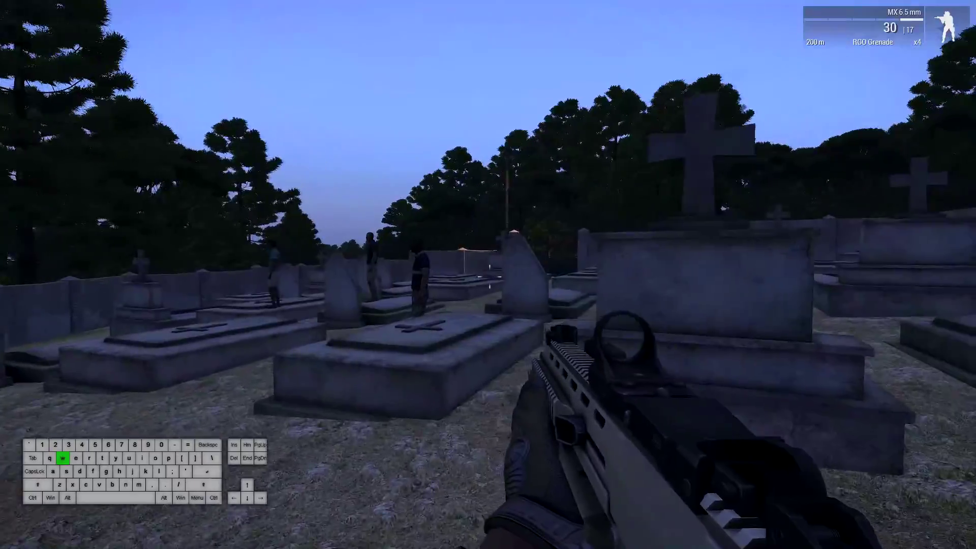
{"action": "key", "text": "a"}
{"action": "key", "text": "w"}
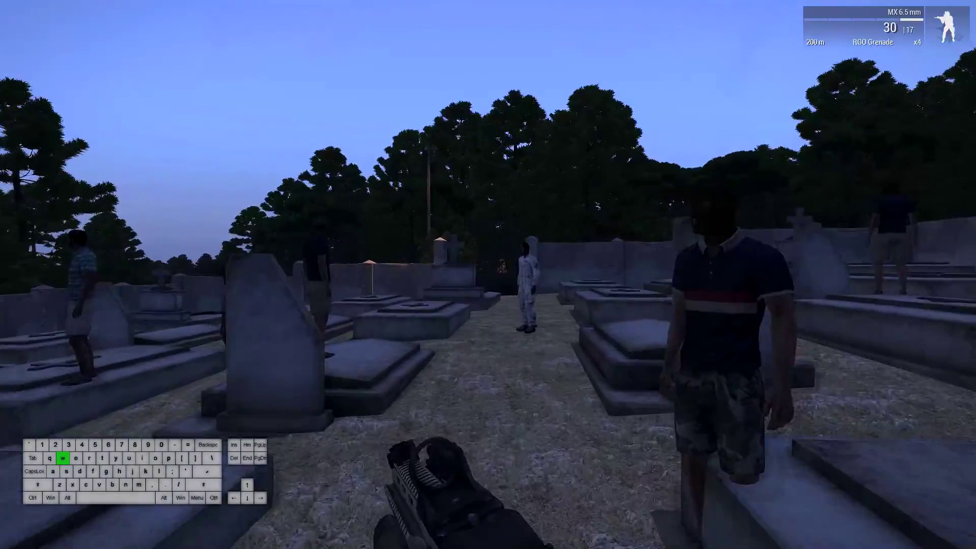
{"action": "key", "text": "w"}
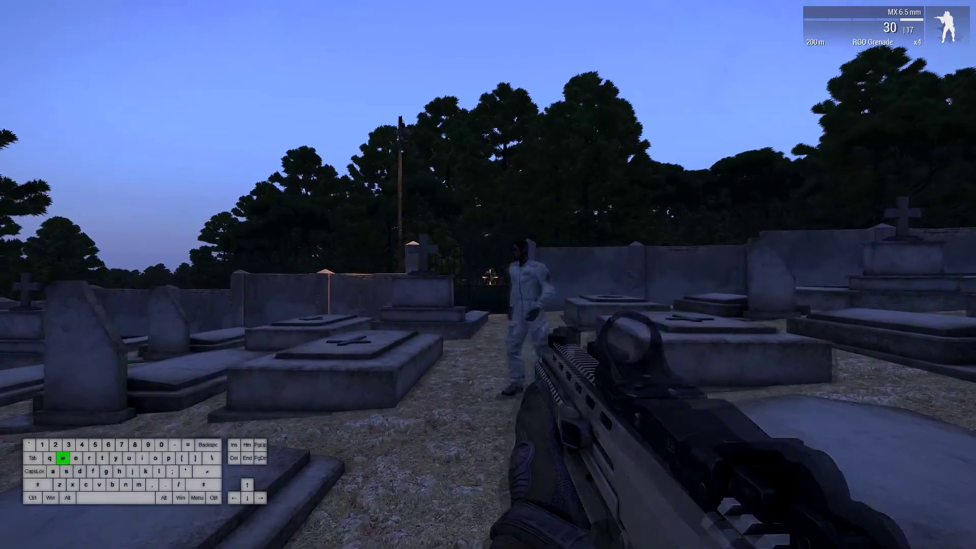
{"action": "key", "text": "d"}
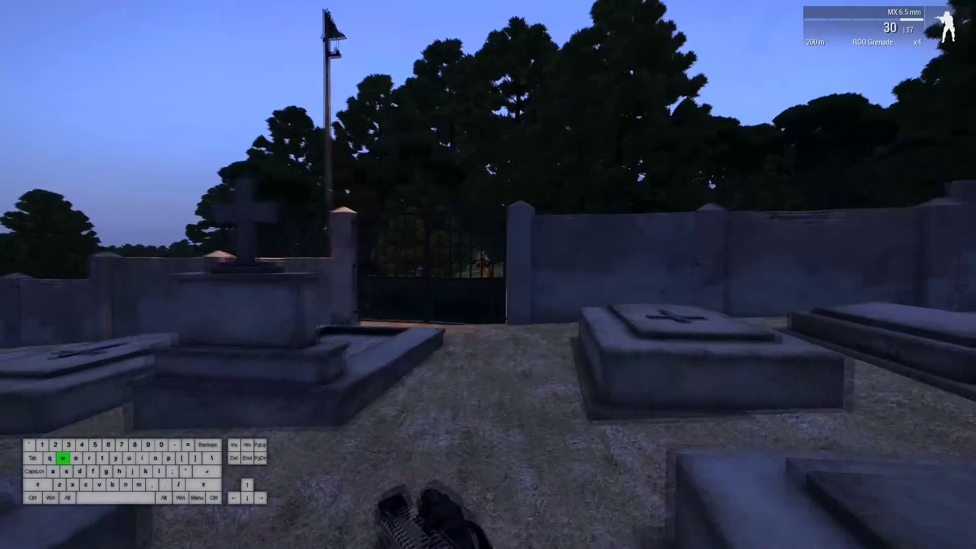
{"action": "key", "text": "a"}
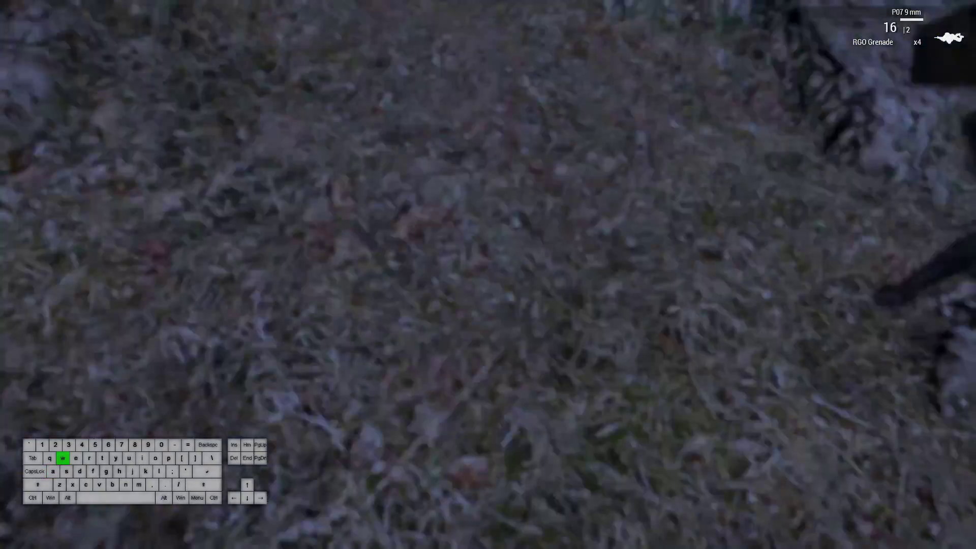
{"action": "key", "text": "w"}
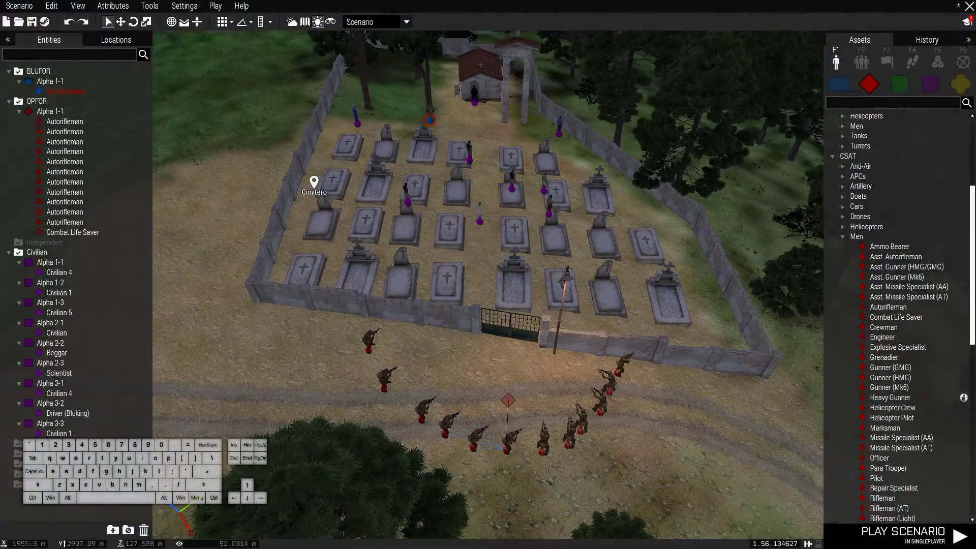
- Move the Ammo Bearer from the tree to the ground behind the chapel
{"action": "key", "text": "w"}
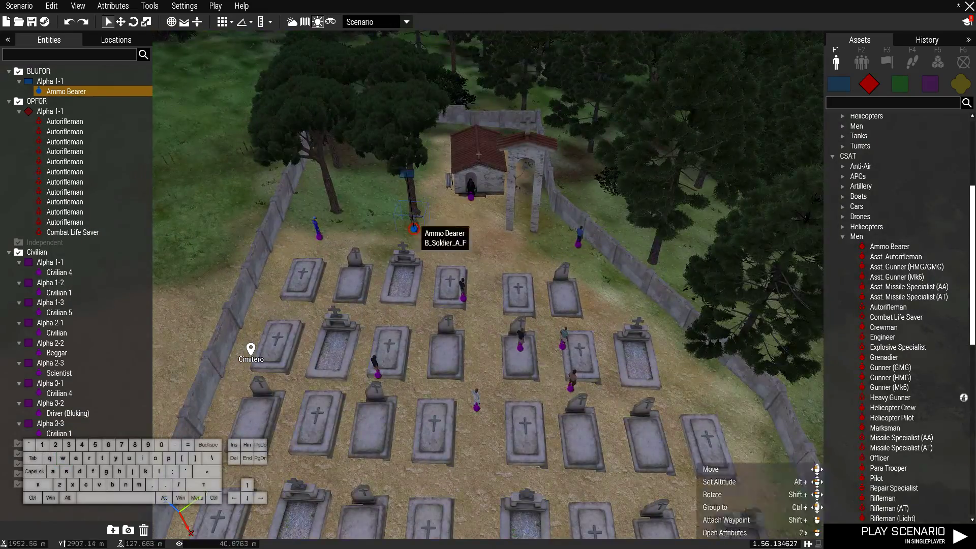
{"action": "key", "text": "w"}
{"action": "key", "text": "w"}
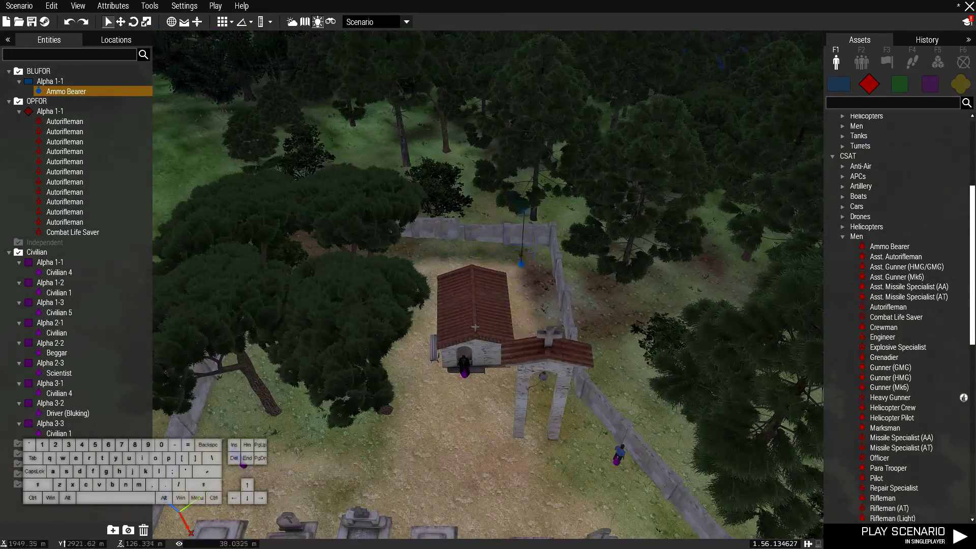
{"action": "key", "text": "s"}
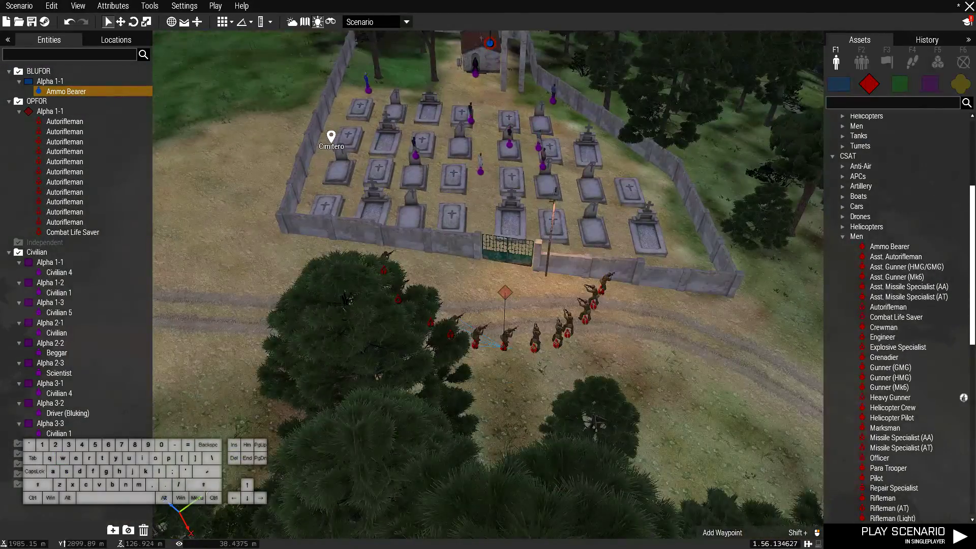
- Select the whole OPFOR squad outside the gate and give it a move waypoint on open ground outside the cemetery's side wall
{"action": "left_click_drag", "start_coordinate": [226, 253], "coordinate": [699, 349]}
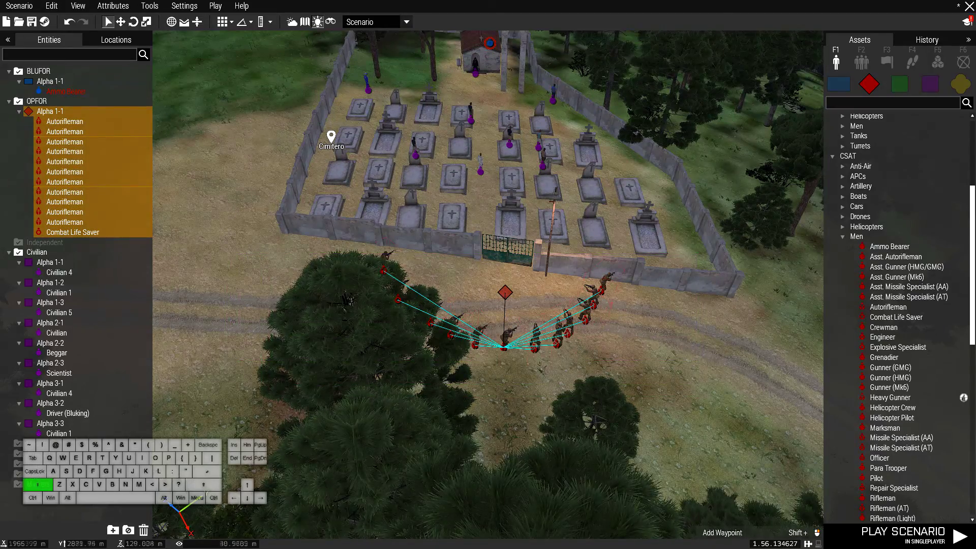
{"action": "key", "text": "a"}
{"action": "key", "text": "w"}
{"action": "right_click", "coordinate": [301, 221], "text": "shift"}
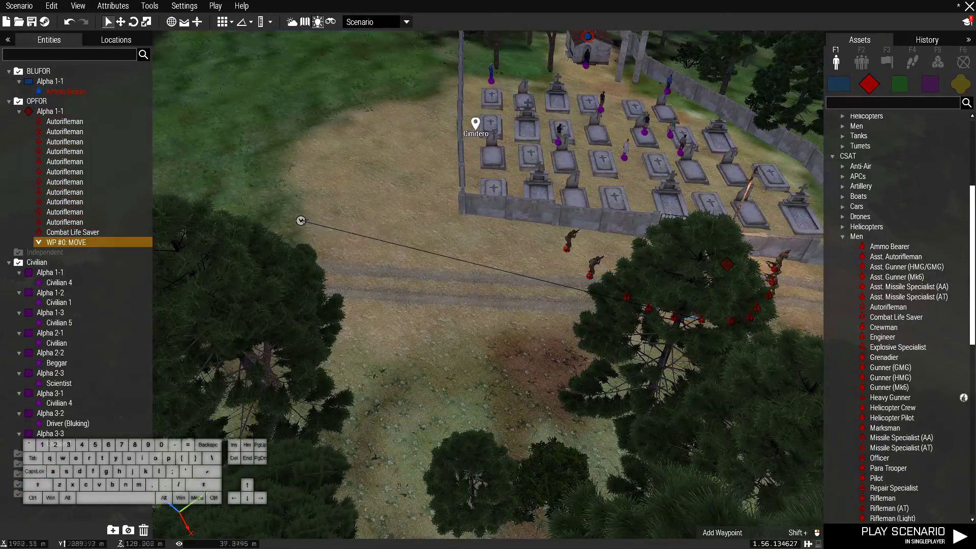
- Undo the squad's waypoint and the Ammo Bearer's move behind the chapel
{"action": "key", "text": "d"}
{"action": "key", "text": "w"}
{"action": "right_click_drag", "start_coordinate": [488, 274], "coordinate": [503, 320]}
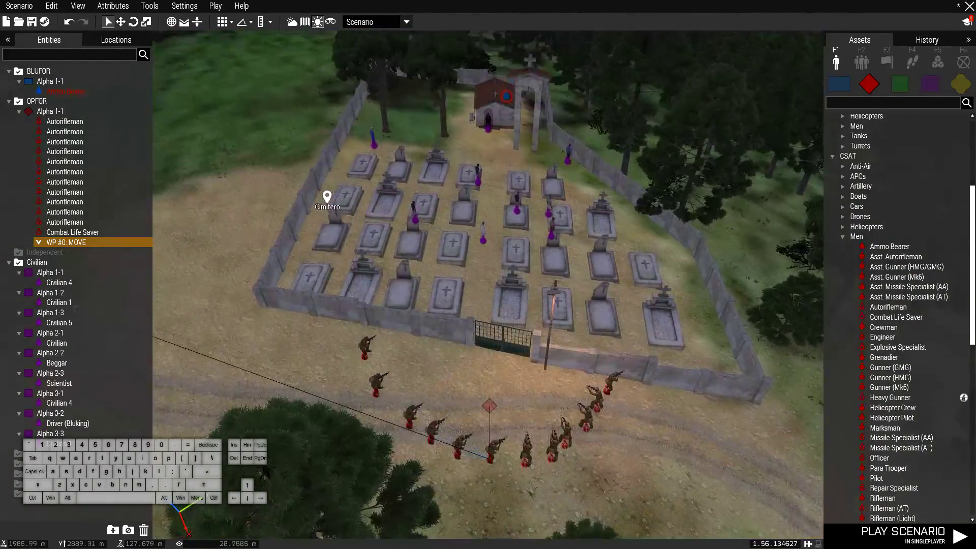
{"action": "key", "text": "ctrl+z"}
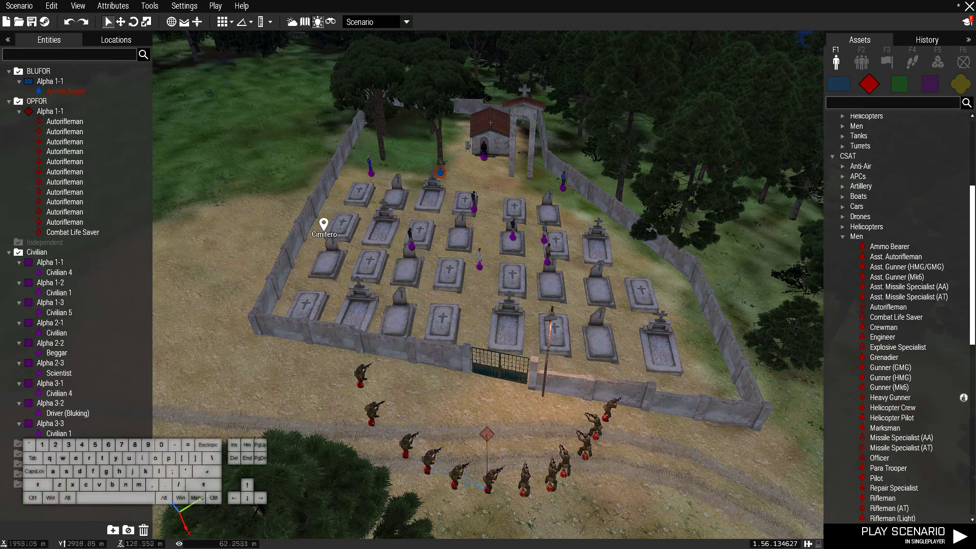
- Place a Trigger on the ground just outside the cemetery gate, between the gate and the OPFOR squad
{"action": "key", "text": "w"}
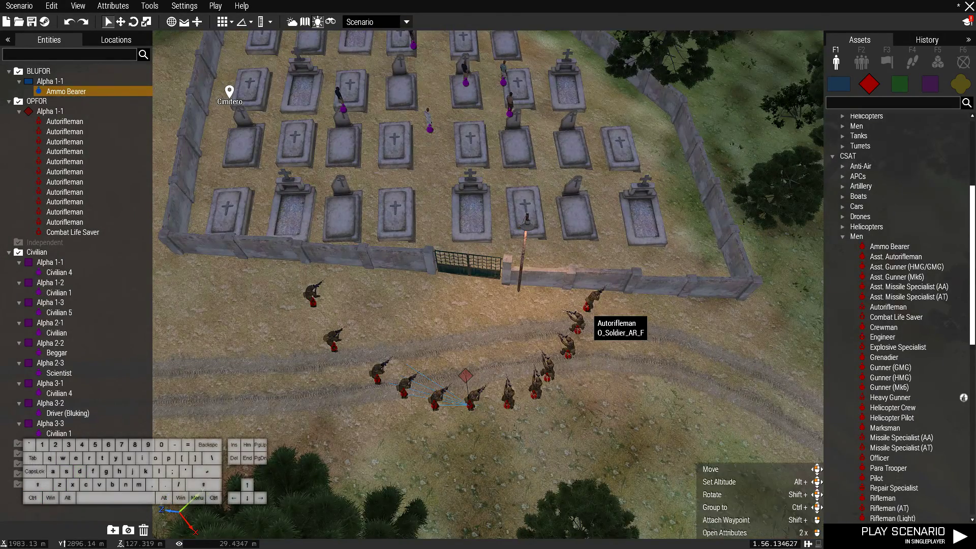
{"action": "right_click_drag", "start_coordinate": [488, 275], "coordinate": [490, 249]}
{"action": "left_click", "coordinate": [886, 62]}
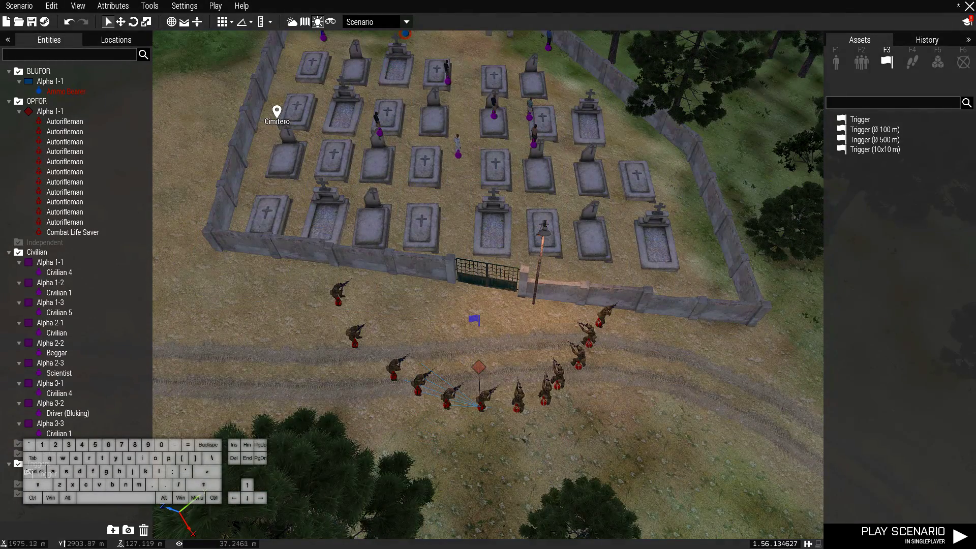
{"action": "right_click_drag", "start_coordinate": [590, 173], "coordinate": [596, 114]}
{"action": "left_click_drag", "start_coordinate": [470, 375], "coordinate": [478, 365]}
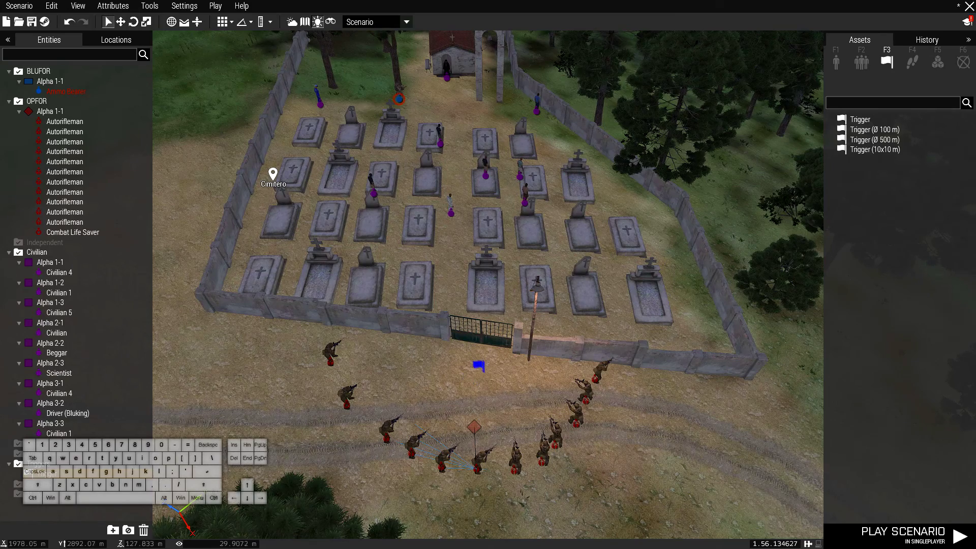
- Make the gate trigger's area rectangular with size A 1 and B 3
{"action": "double_click", "coordinate": [475, 366]}
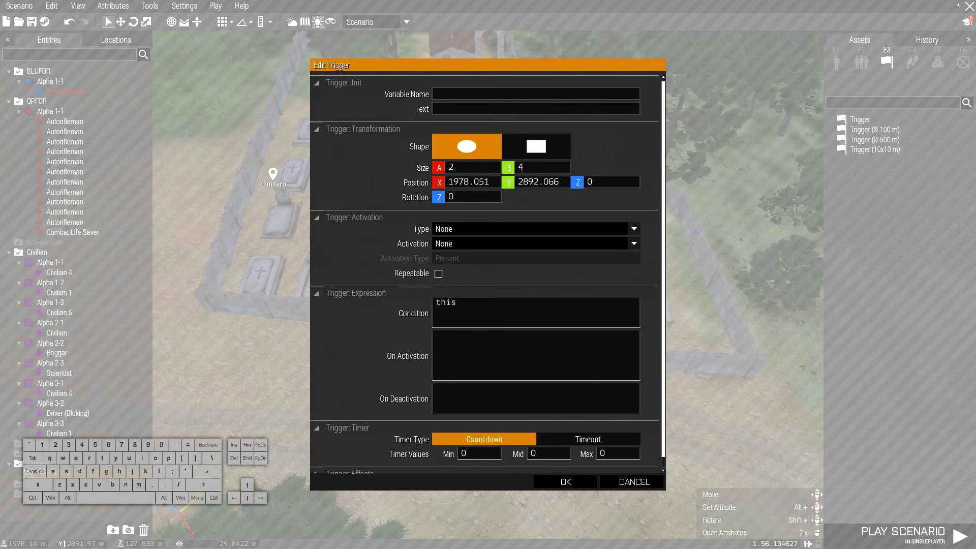
{"action": "left_click", "coordinate": [559, 147]}
{"action": "key", "text": "Return"}
{"action": "right_click_drag", "start_coordinate": [477, 364], "coordinate": [473, 274]}
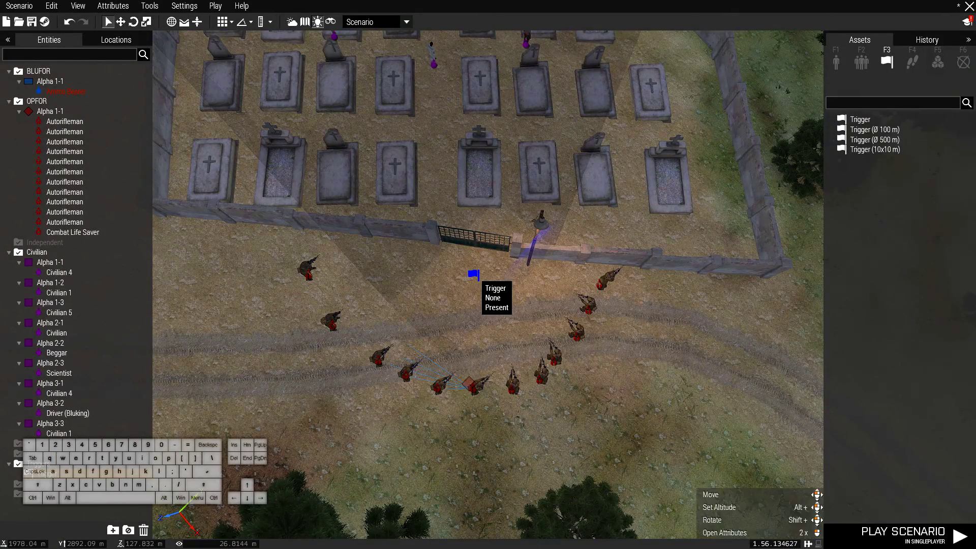
{"action": "double_click", "coordinate": [474, 276]}
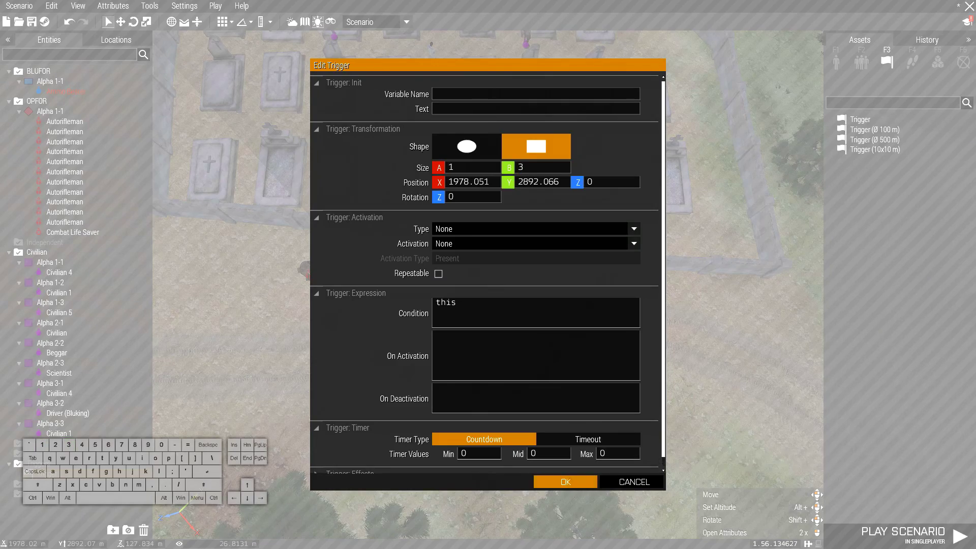
{"action": "left_click", "coordinate": [565, 482]}
- Rotate the trigger to about 55.5° and nudge its position in front of the cemetery gate
{"action": "left_click_drag", "start_coordinate": [474, 316], "coordinate": [610, 326]}
{"action": "mouse_move", "coordinate": [471, 300]}
{"action": "left_mouse_down"}
{"action": "mouse_move", "coordinate": [479, 288]}
{"action": "mouse_move", "coordinate": [472, 302]}
{"action": "left_mouse_up"}
{"action": "key", "text": "w"}
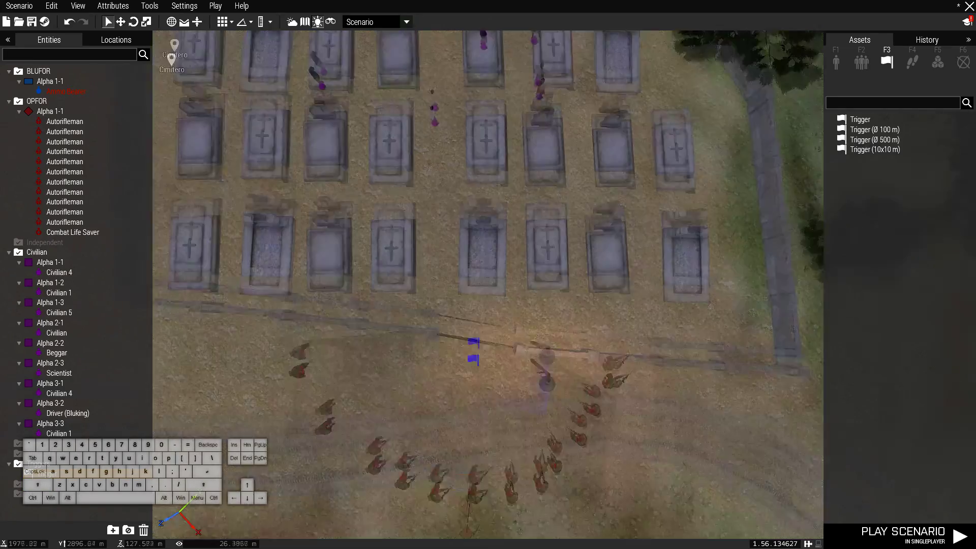
{"action": "key", "text": "s"}
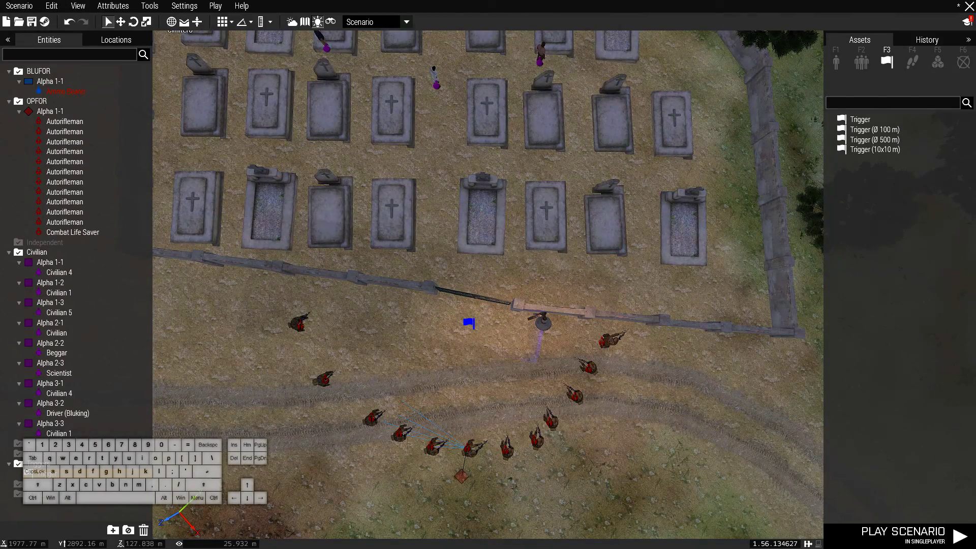
{"action": "left_click_drag", "start_coordinate": [470, 319], "coordinate": [468, 320]}
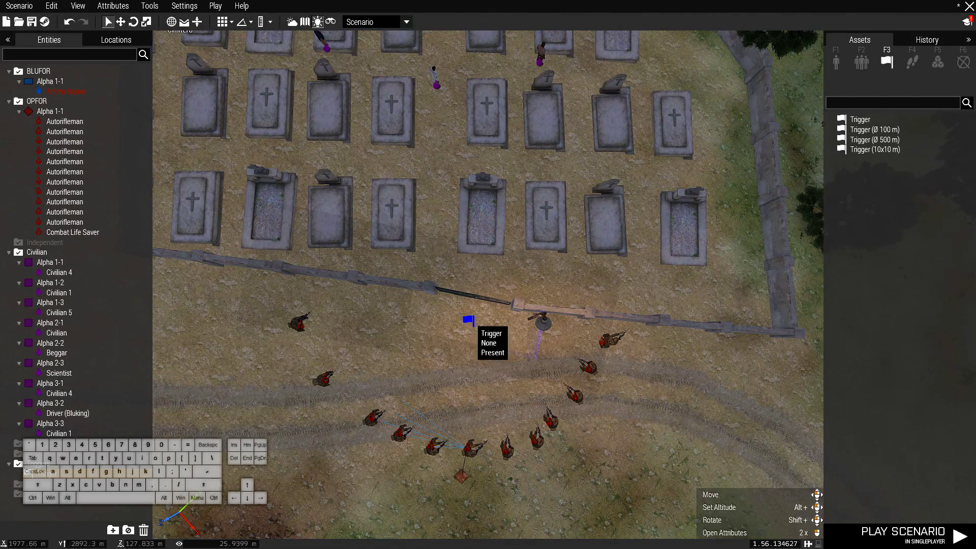
{"action": "key", "text": "s"}
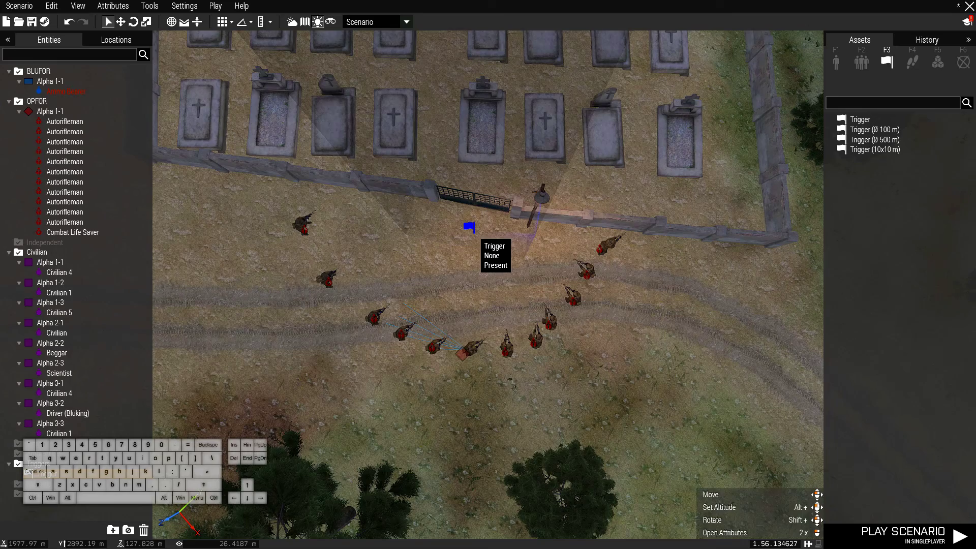
- Open the gate trigger's attributes and bring up the choices for its Activation setting
{"action": "double_click", "coordinate": [468, 227]}
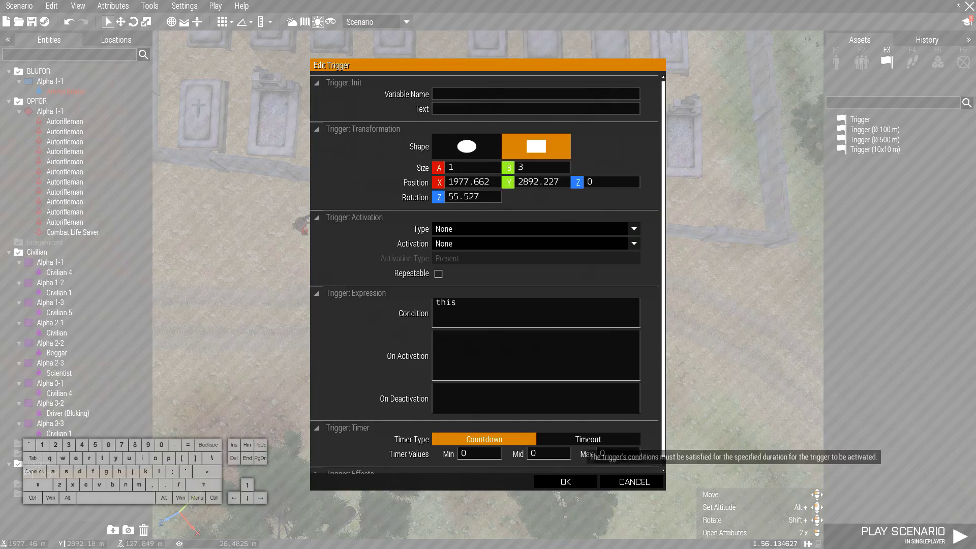
{"action": "left_click", "coordinate": [633, 481]}
{"action": "double_click", "coordinate": [468, 227]}
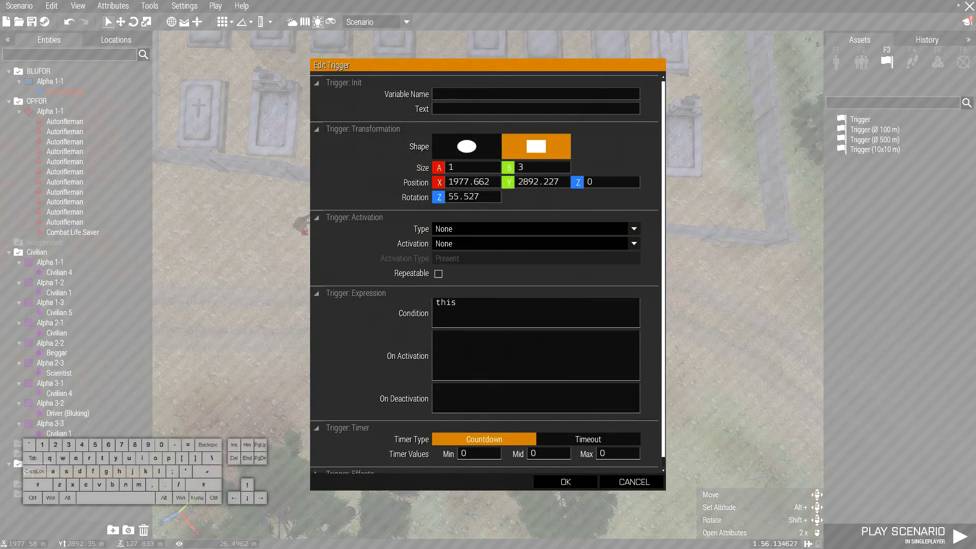
{"action": "left_click", "coordinate": [469, 229]}
{"action": "left_click", "coordinate": [468, 240]}
{"action": "left_click", "coordinate": [469, 243]}
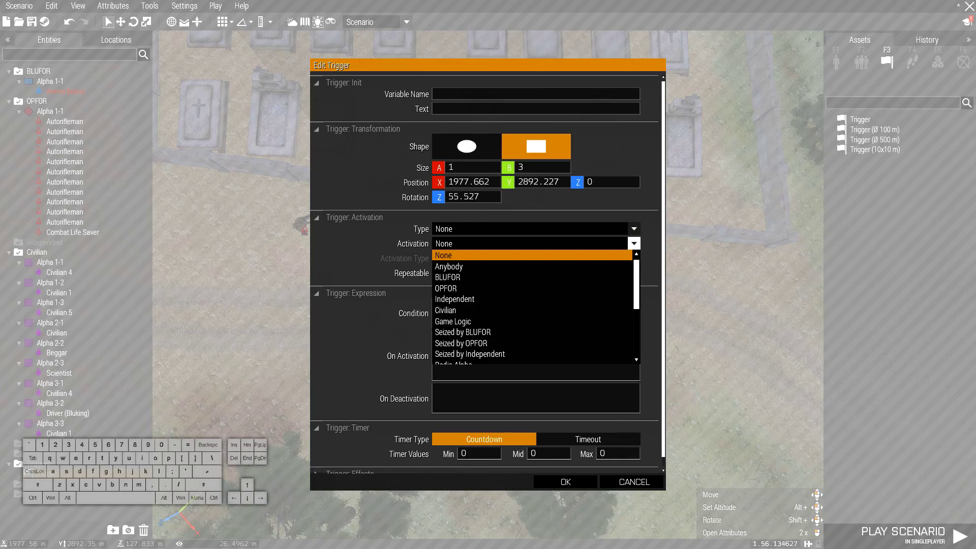